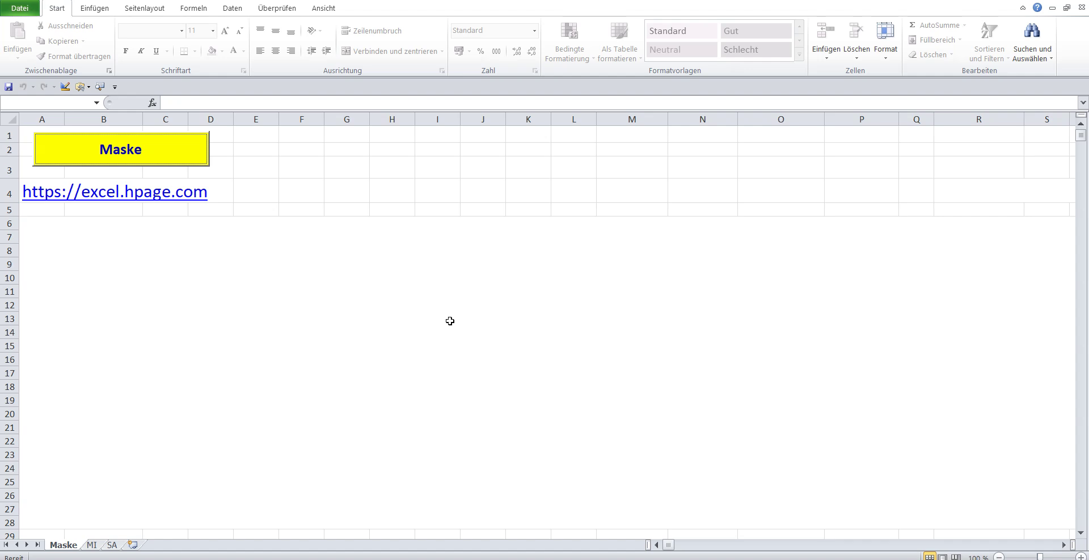
# Step: Open the lottery entry form and select draw day Mi, year 2024 and calendar week 23
pyautogui.click(142, 157)
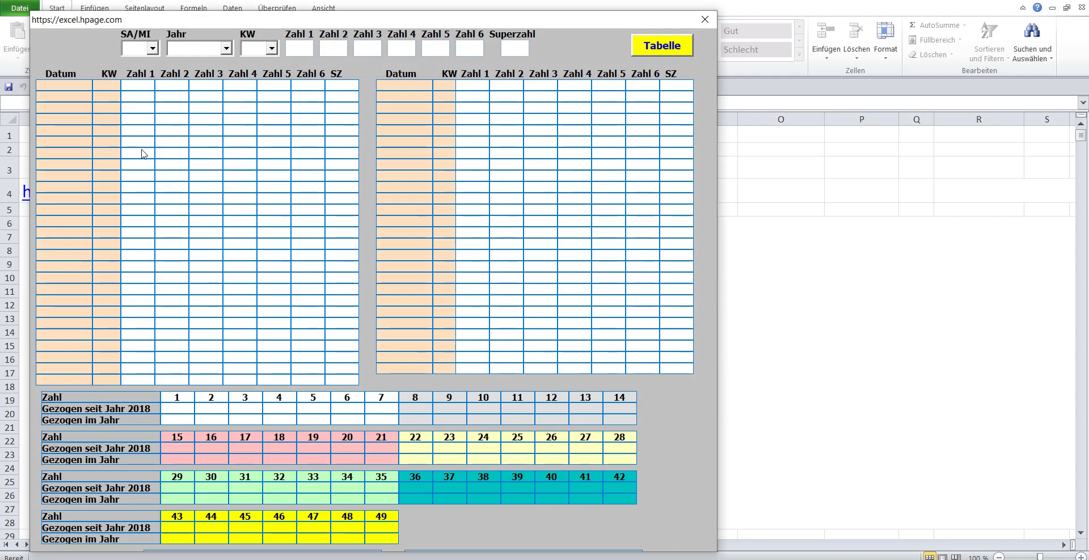
pyautogui.click(153, 48)
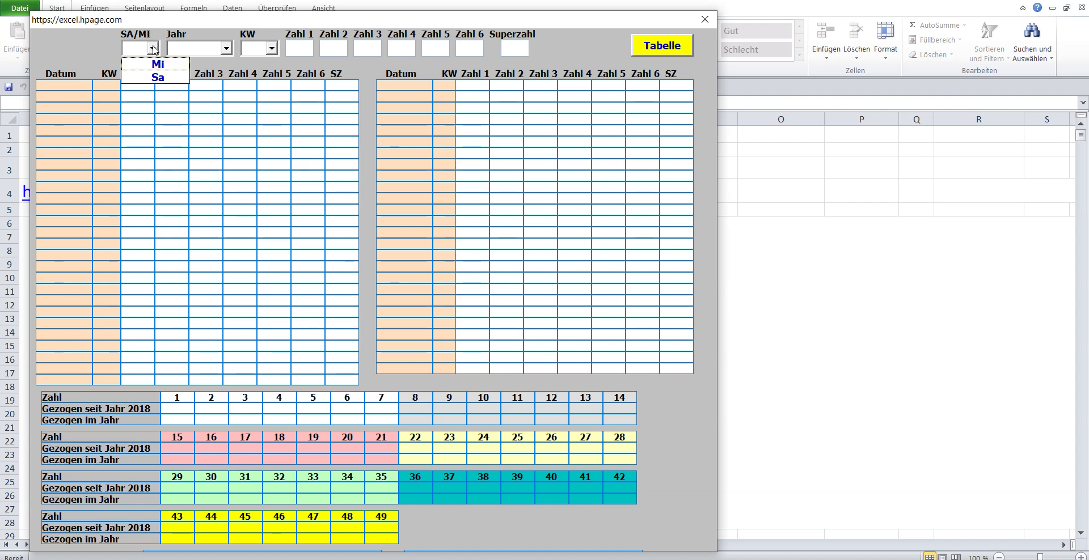
pyautogui.click(146, 65)
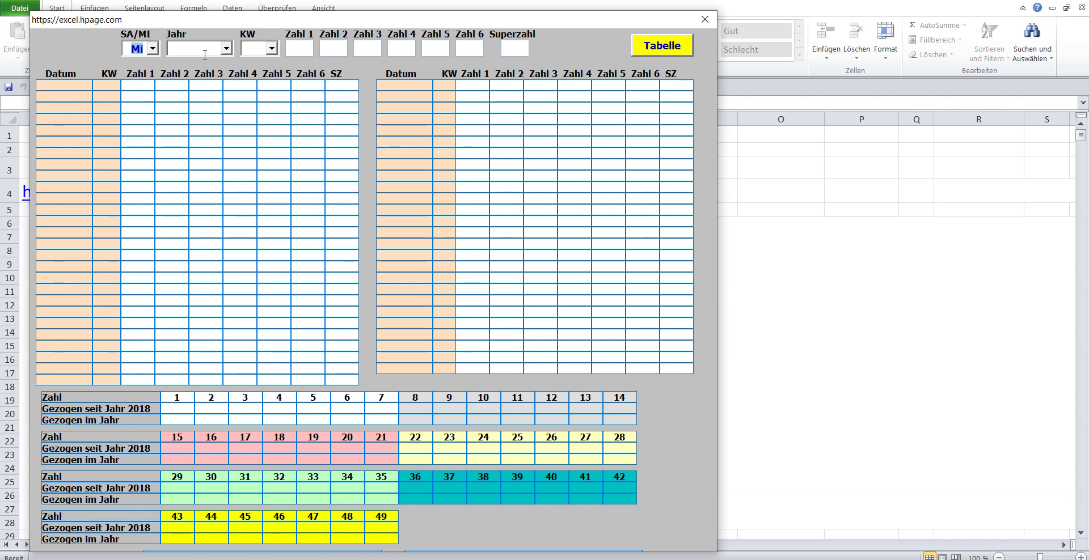
pyautogui.click(230, 48)
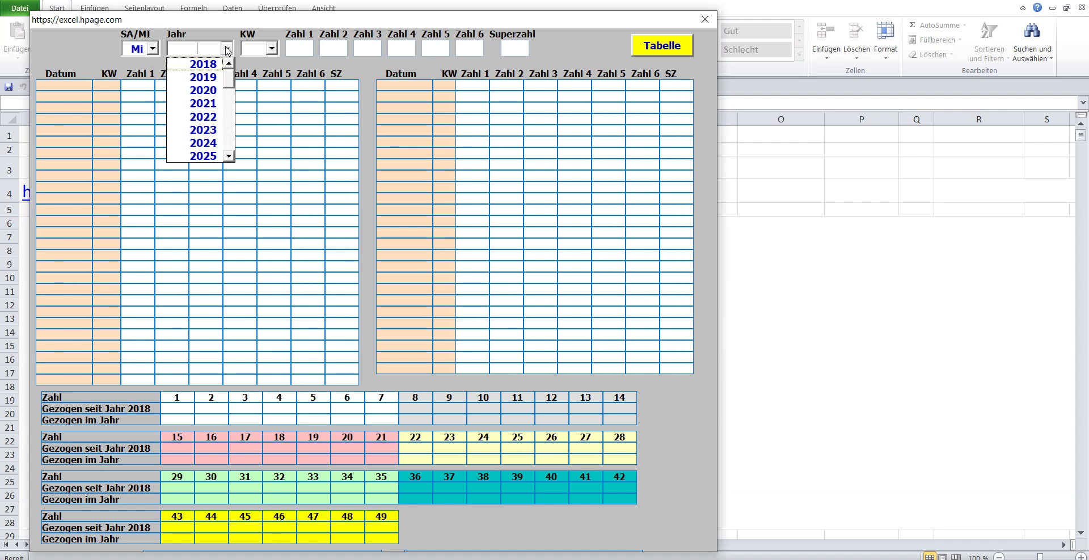
pyautogui.click(212, 150)
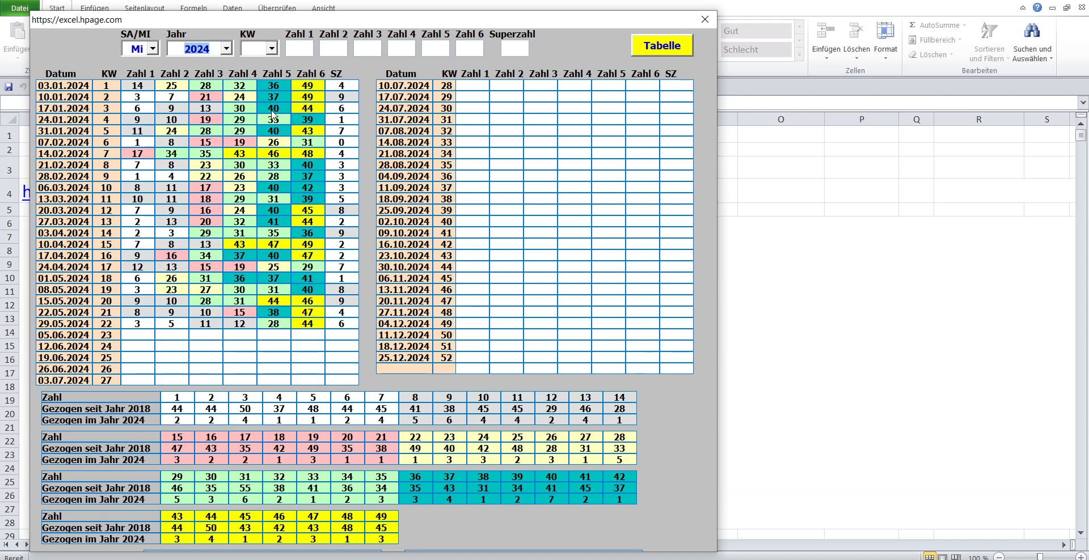
pyautogui.click(273, 48)
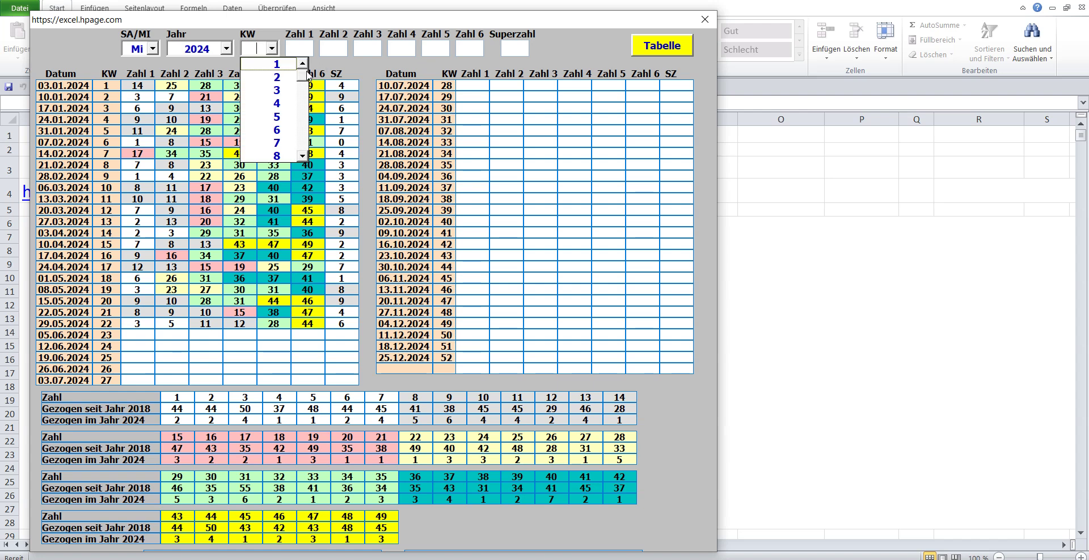
pyautogui.moveTo(307, 75); pyautogui.dragTo(304, 109)
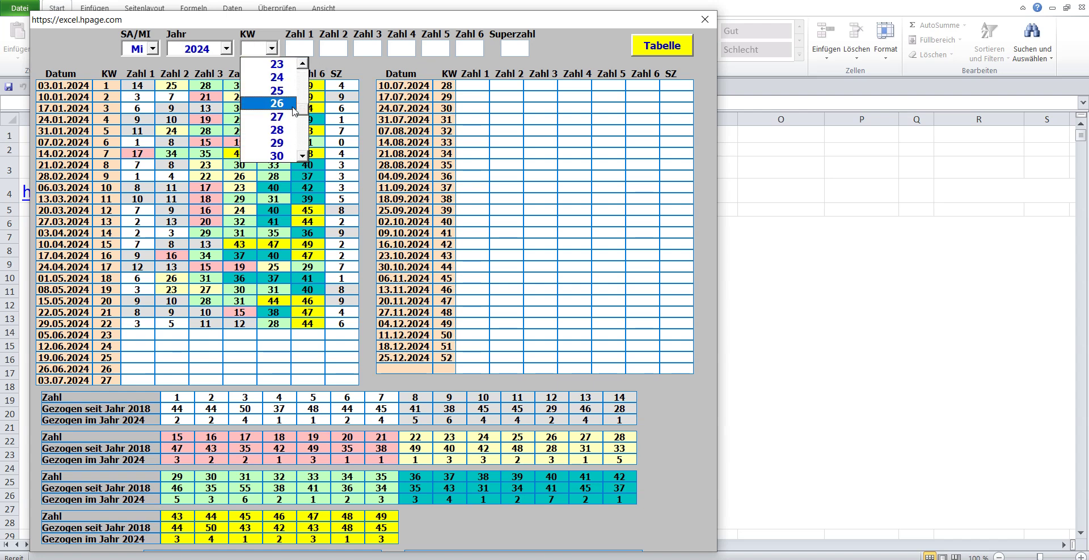
pyautogui.click(278, 70)
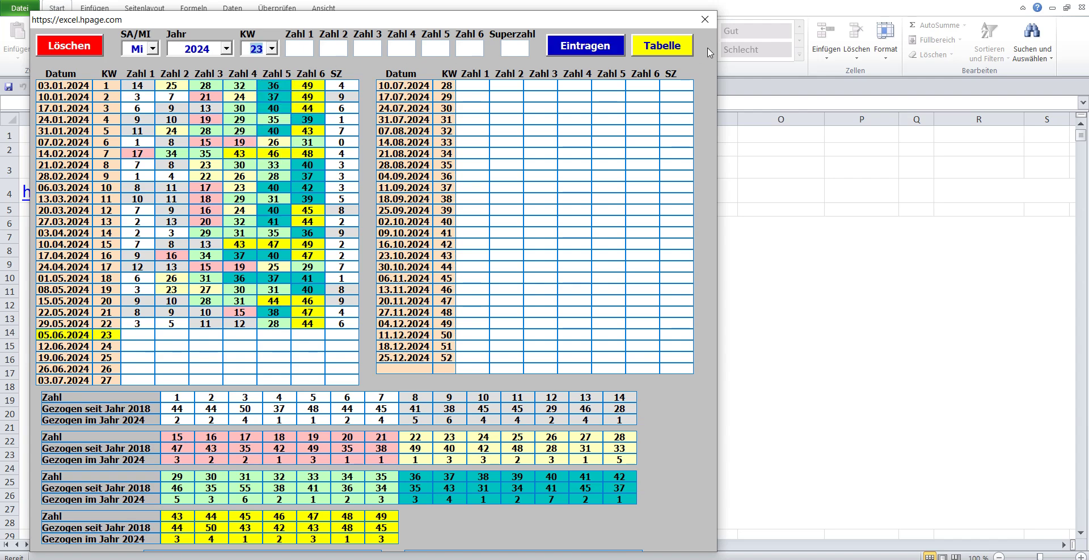
# Step: Close the form to show the MI sheet and scroll through the 2024 Wednesday draws and frequency tables
pyautogui.click(665, 49)
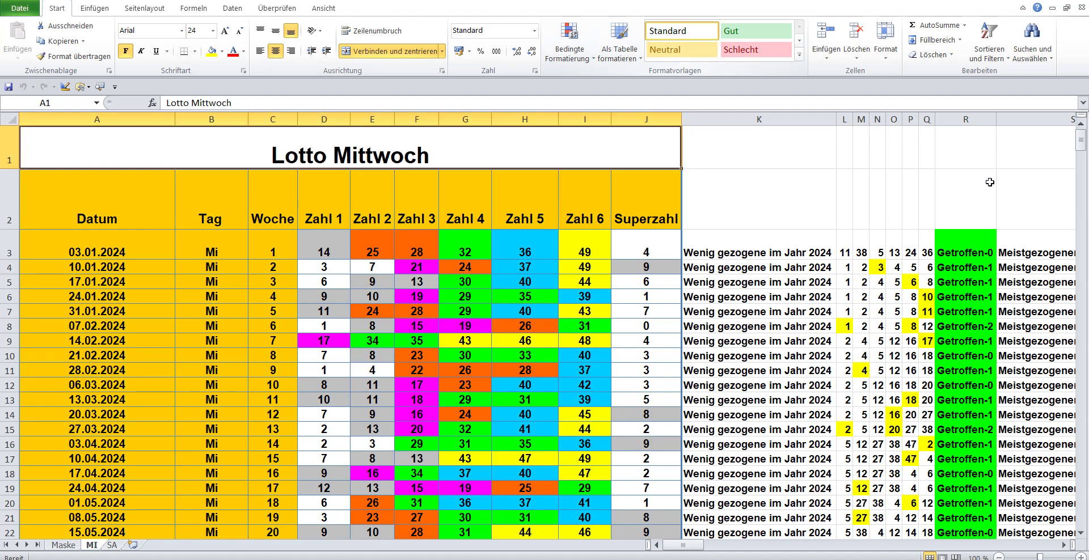
pyautogui.scroll(-1, 1046, 157)
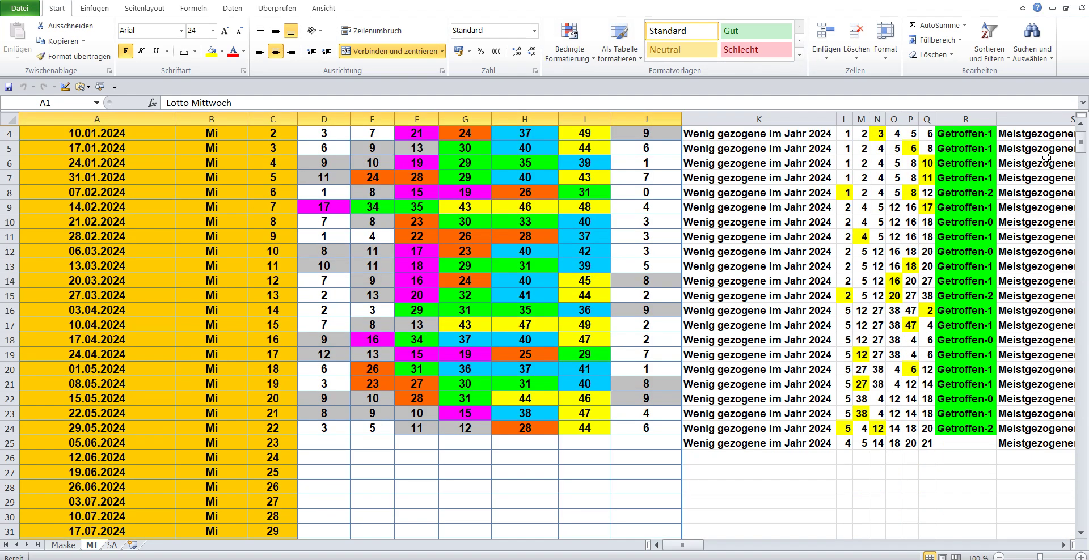
pyautogui.scroll(-1, 1047, 158)
pyautogui.scroll(-2, 1046, 158)
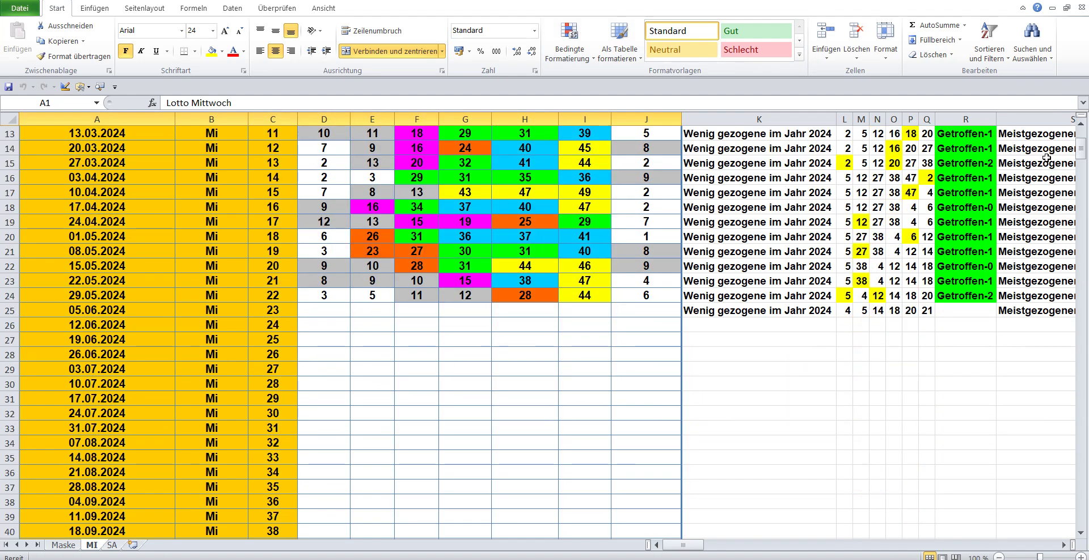
pyautogui.scroll(-4, 1047, 158)
pyautogui.scroll(-3, 1046, 158)
pyautogui.scroll(-2, 1047, 158)
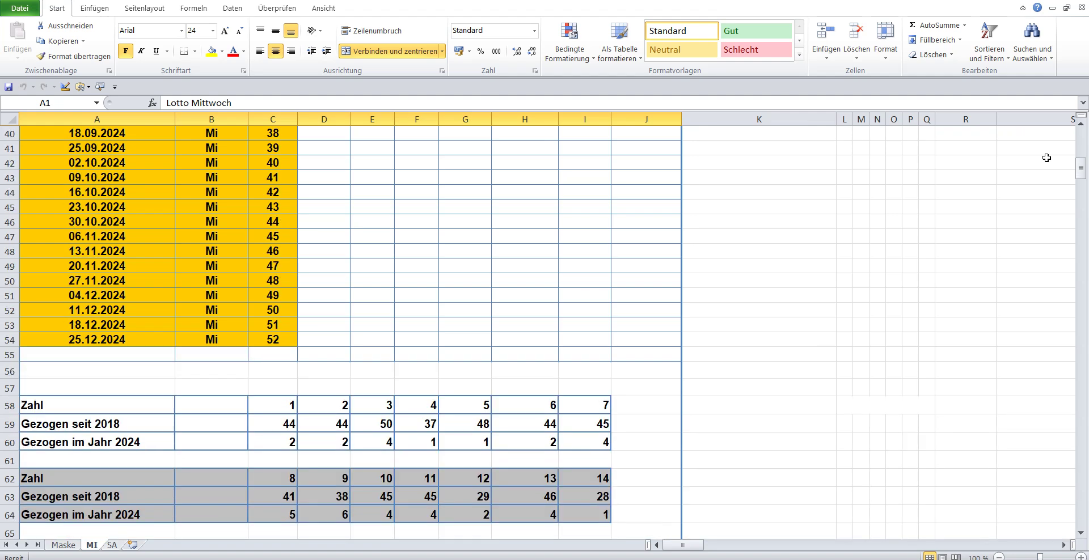
pyautogui.scroll(-3, 1046, 157)
pyautogui.scroll(-1, 1047, 157)
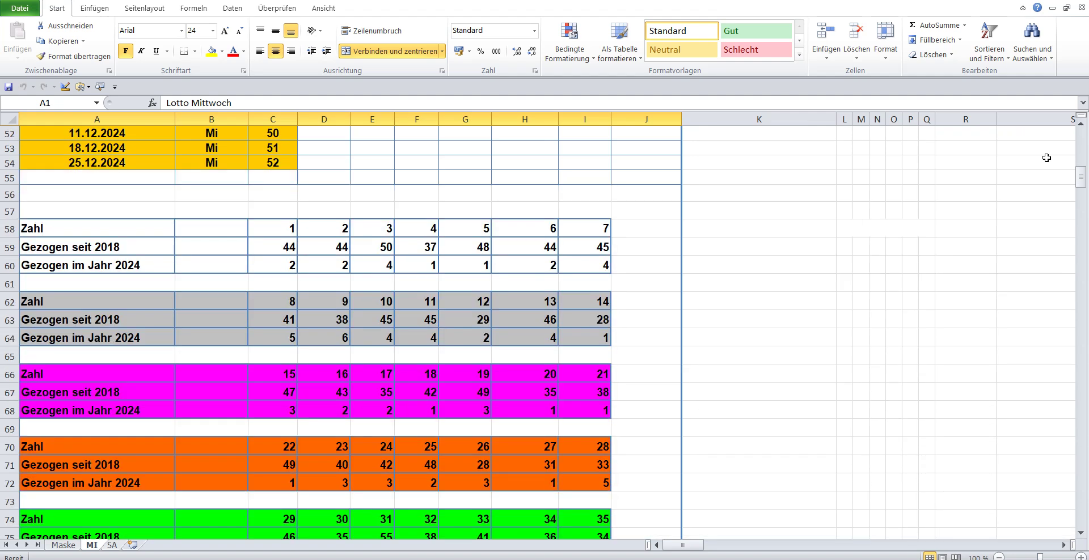
pyautogui.scroll(-3, 1047, 158)
pyautogui.scroll(-1, 1046, 158)
pyautogui.scroll(-3, 1046, 158)
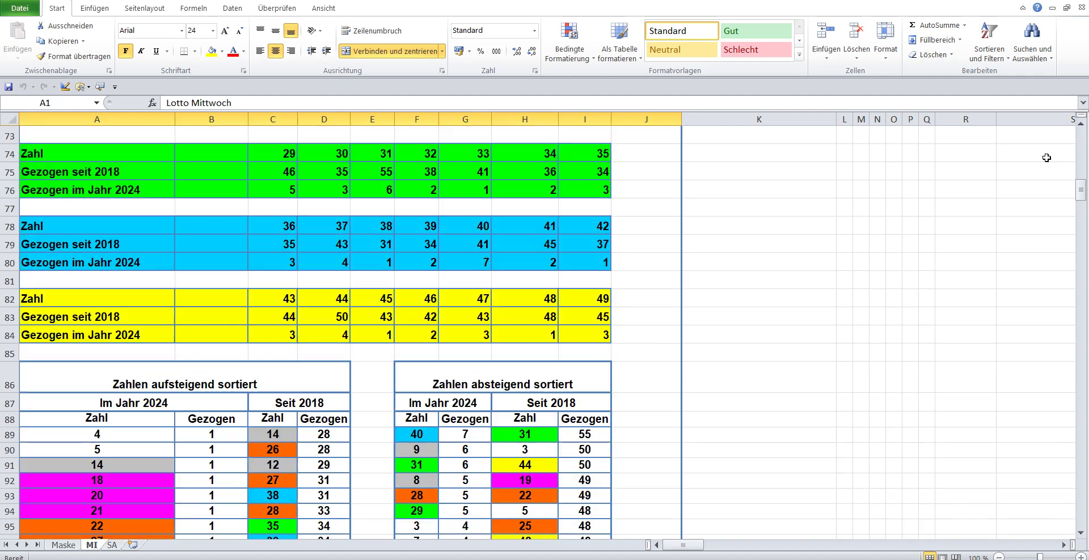
pyautogui.scroll(-1, 1047, 158)
pyautogui.scroll(-3, 1047, 158)
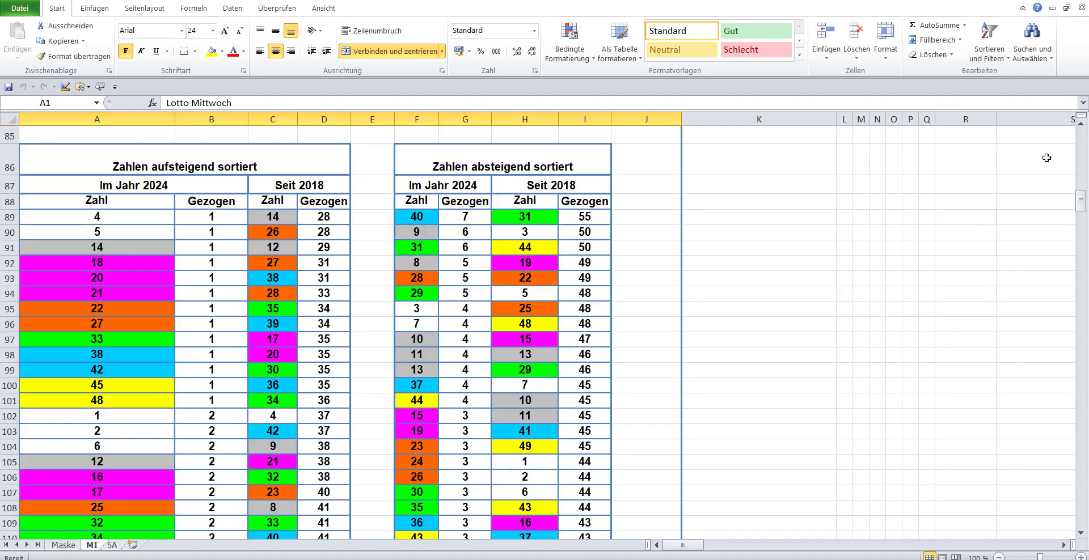
pyautogui.scroll(-1, 1046, 158)
pyautogui.scroll(-2, 1046, 158)
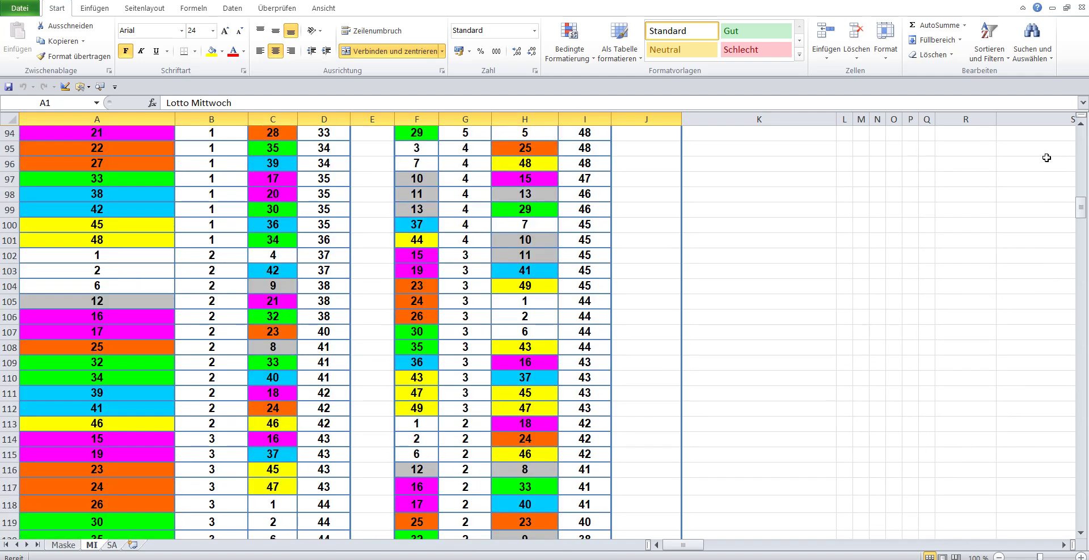
pyautogui.scroll(-2, 1046, 157)
pyautogui.scroll(-2, 1046, 158)
pyautogui.scroll(-3, 1047, 157)
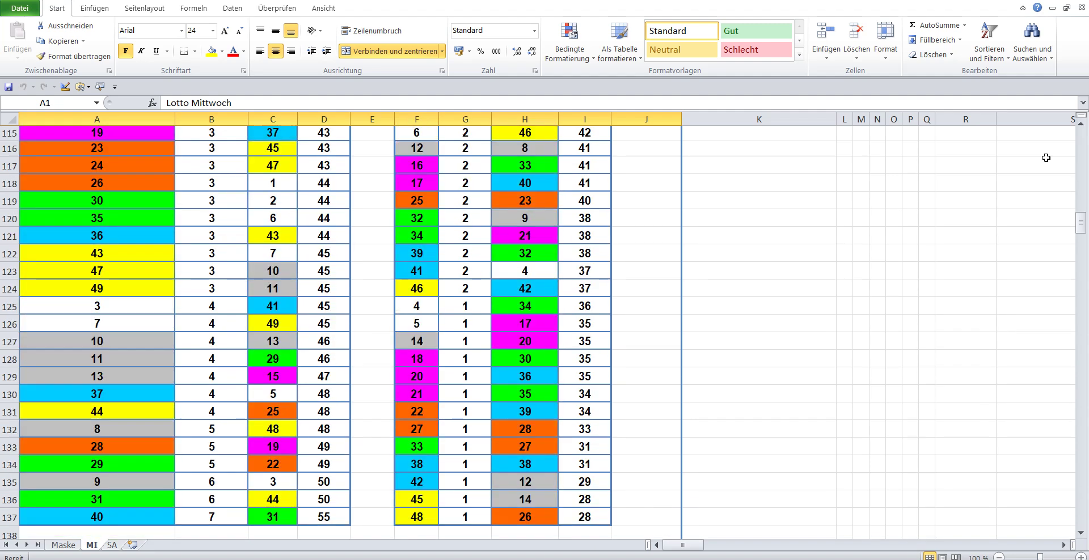
pyautogui.scroll(-1, 1046, 158)
pyautogui.scroll(-1, 1047, 158)
# Step: Scroll further through the MI evaluation blocks, then return to the Maske sheet
pyautogui.scroll(-2, 1047, 158)
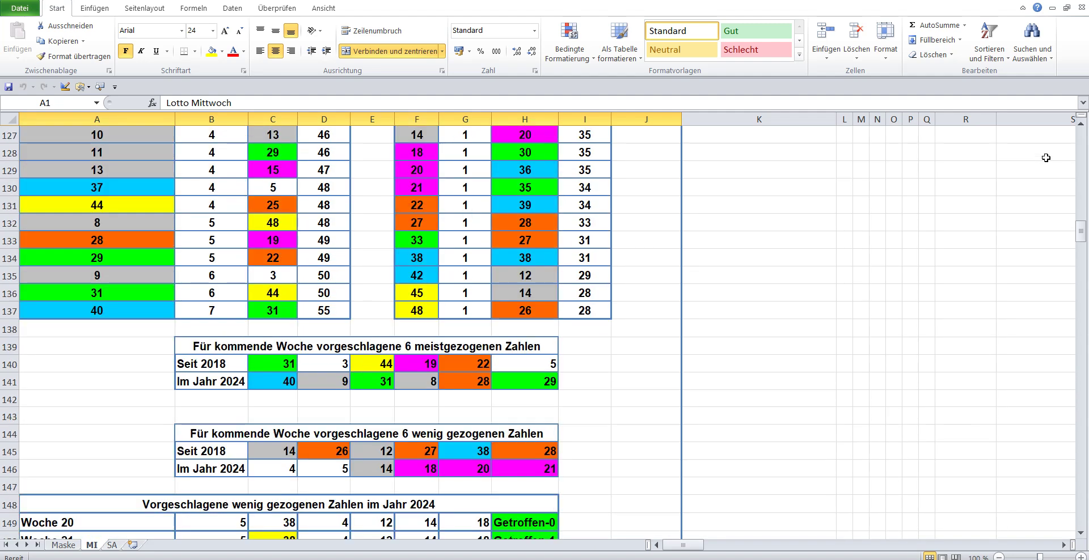
pyautogui.scroll(-3, 1046, 157)
pyautogui.scroll(-1, 1047, 158)
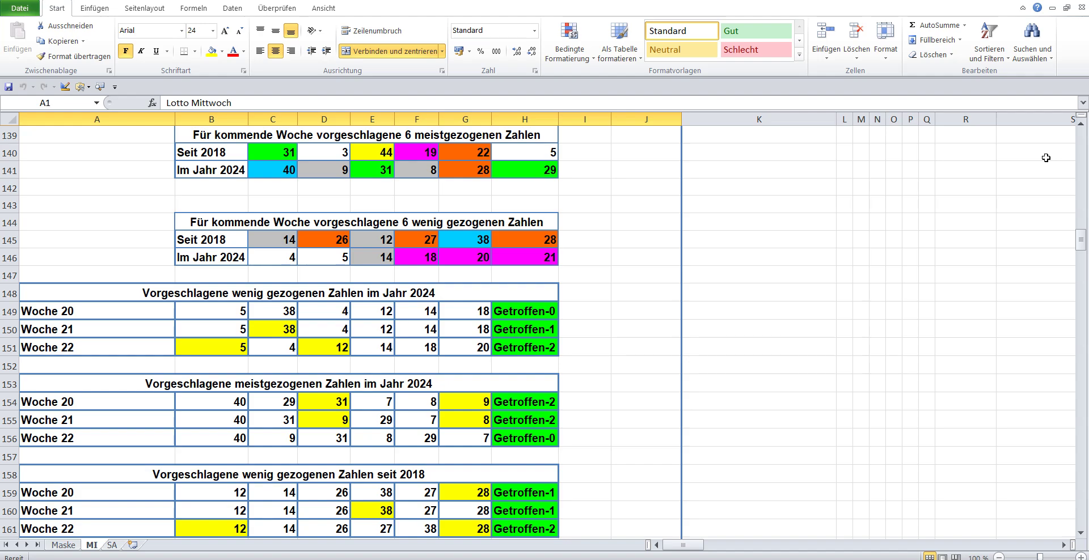
pyautogui.scroll(-3, 1047, 157)
pyautogui.scroll(-1, 1047, 157)
pyautogui.scroll(-1, 1046, 158)
pyautogui.scroll(-3, 1046, 158)
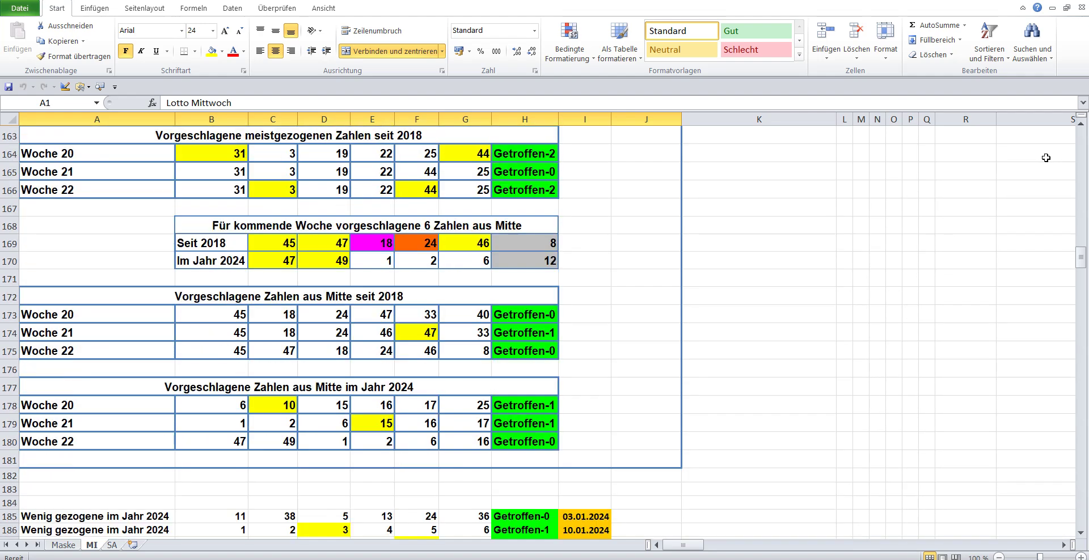
pyautogui.scroll(-1, 1046, 158)
pyautogui.scroll(-3, 1047, 157)
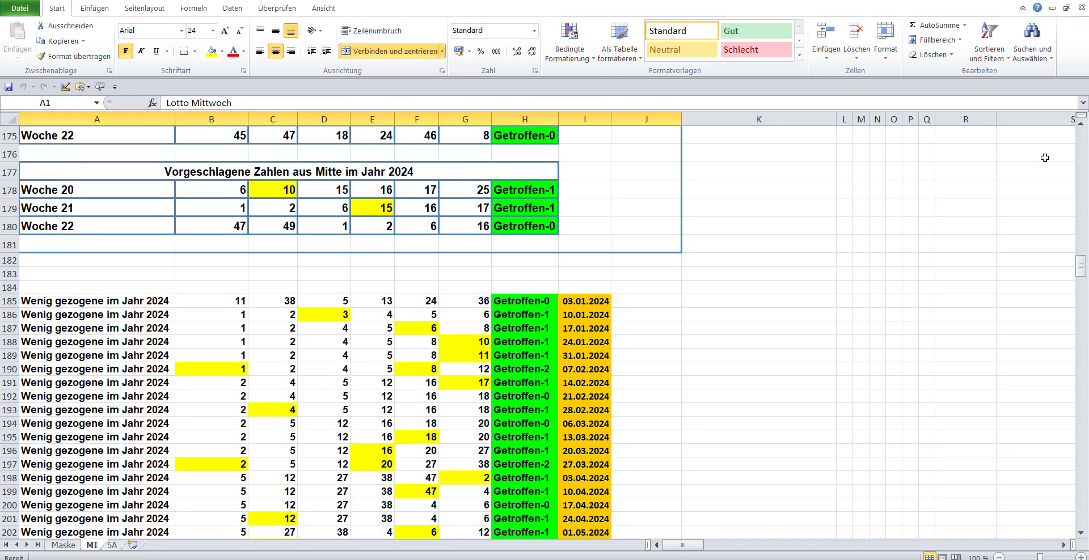
pyautogui.scroll(-4, 1045, 158)
pyautogui.scroll(-4, 1044, 158)
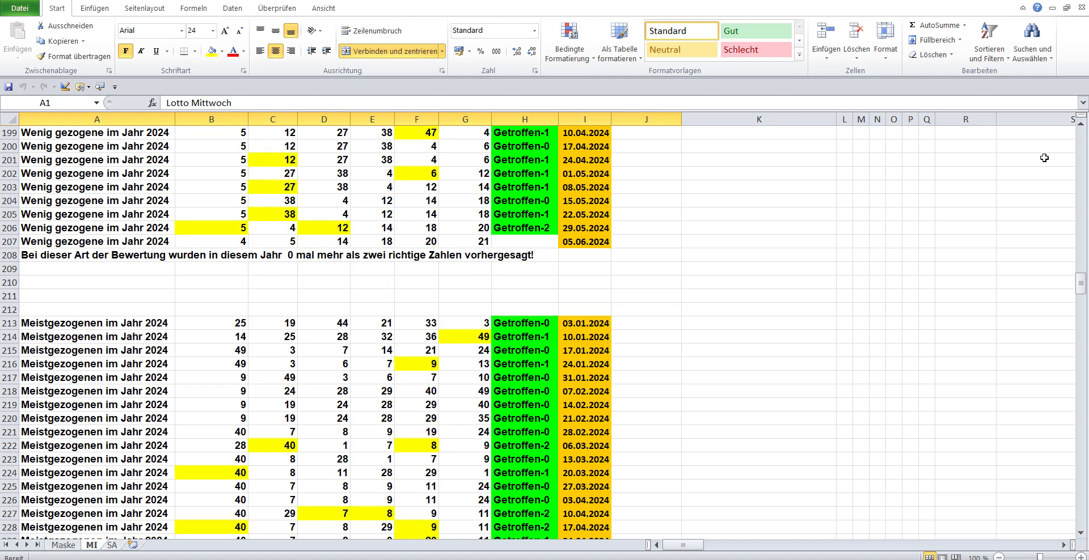
pyautogui.scroll(-1, 1044, 158)
pyautogui.scroll(-4, 1044, 158)
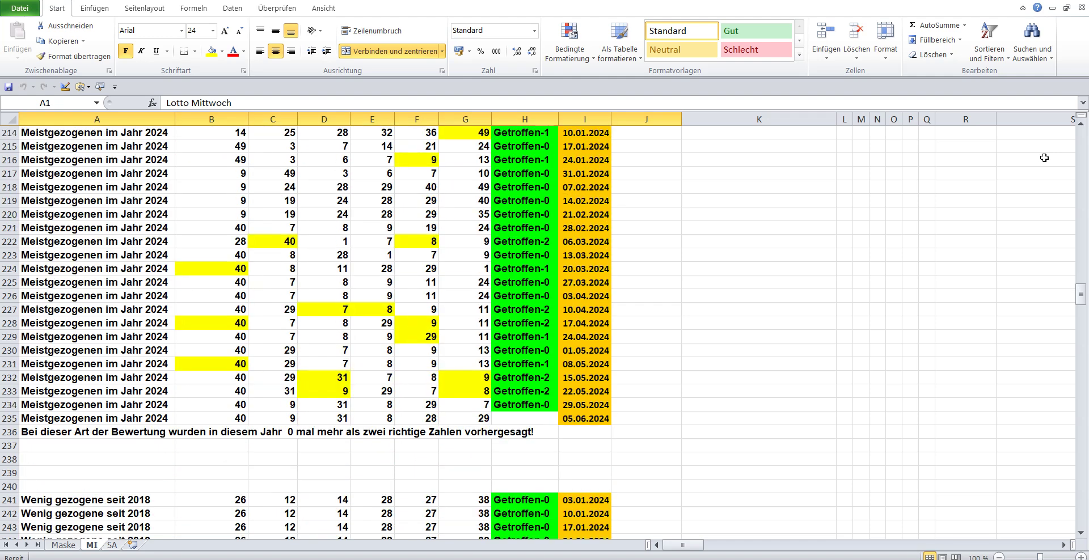
pyautogui.scroll(-2, 1044, 158)
pyautogui.scroll(-2, 1044, 157)
pyautogui.scroll(-4, 1045, 157)
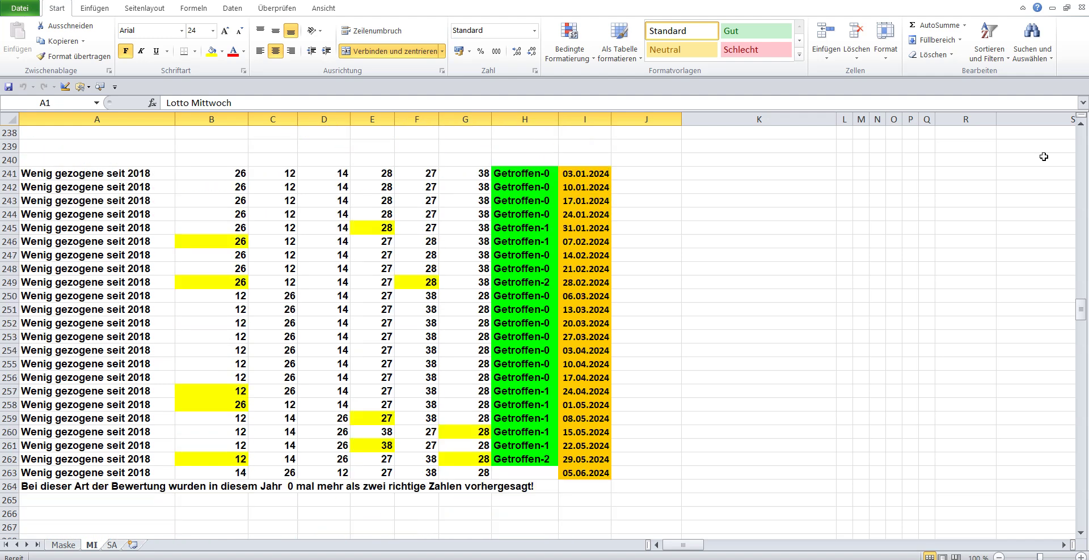
pyautogui.scroll(-1, 1044, 157)
pyautogui.scroll(-4, 1044, 157)
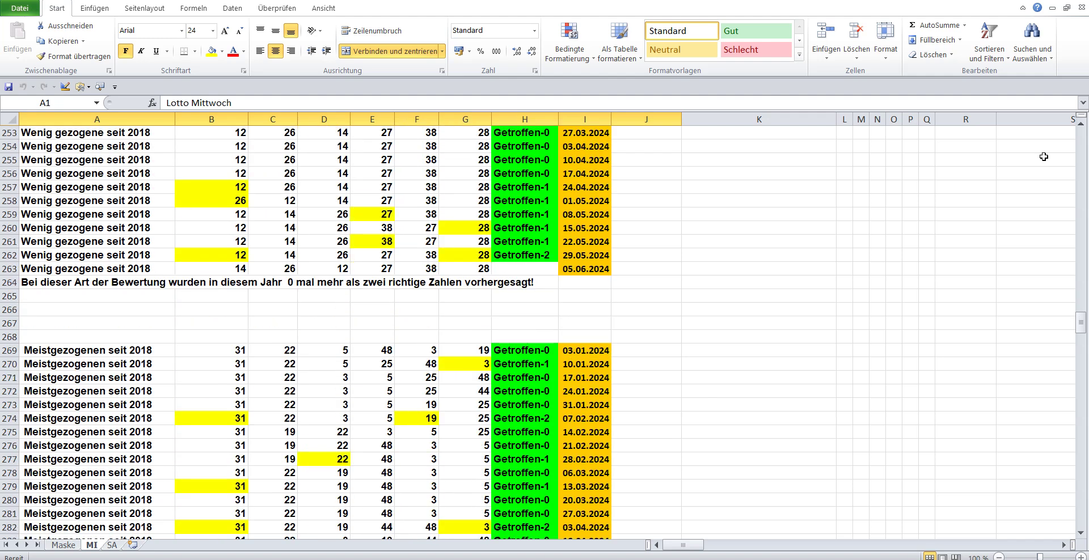
pyautogui.scroll(-5, 1044, 158)
pyautogui.scroll(-2, 1044, 158)
pyautogui.scroll(-2, 1044, 157)
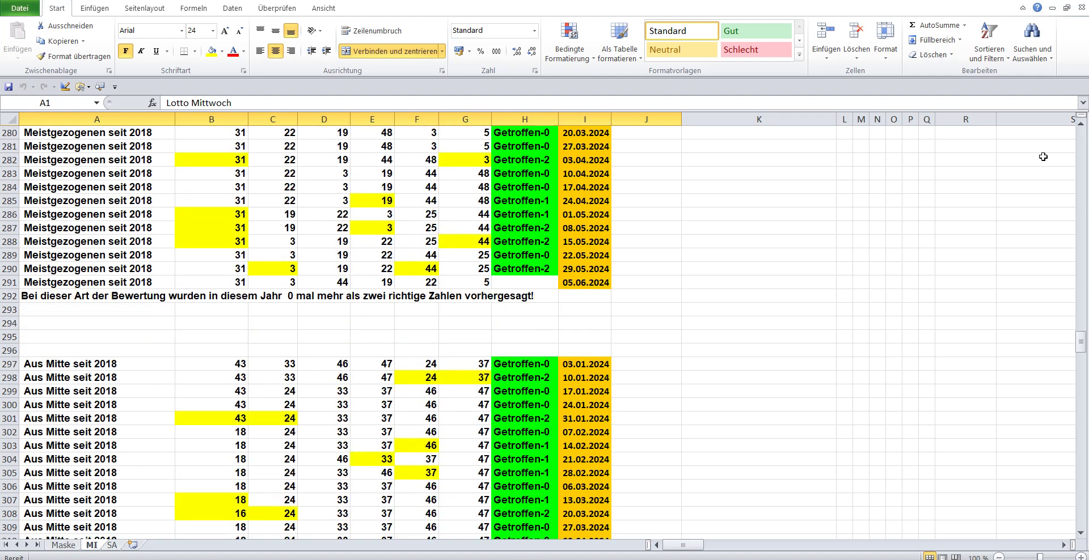
pyautogui.scroll(-1, 1044, 157)
pyautogui.scroll(-3, 1044, 157)
pyautogui.scroll(-4, 1044, 157)
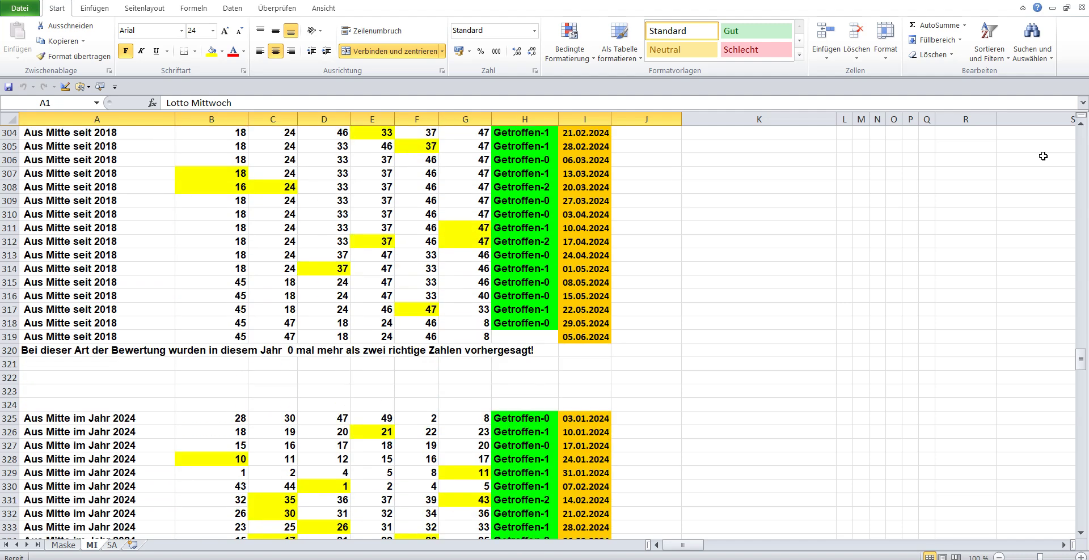
pyautogui.scroll(-4, 1044, 156)
pyautogui.scroll(-1, 1044, 156)
pyautogui.scroll(-1, 1044, 156)
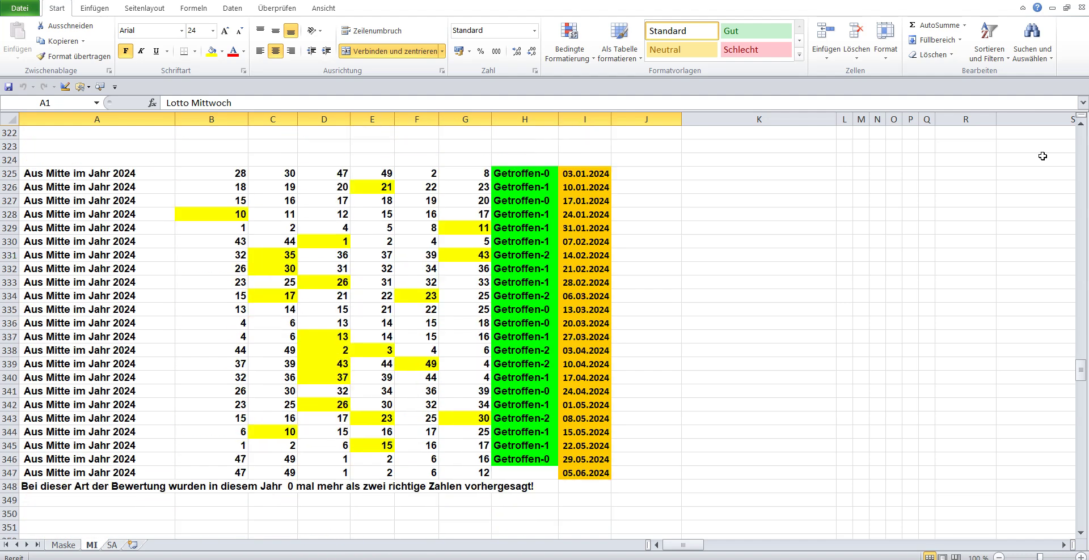
pyautogui.scroll(-4, 1044, 155)
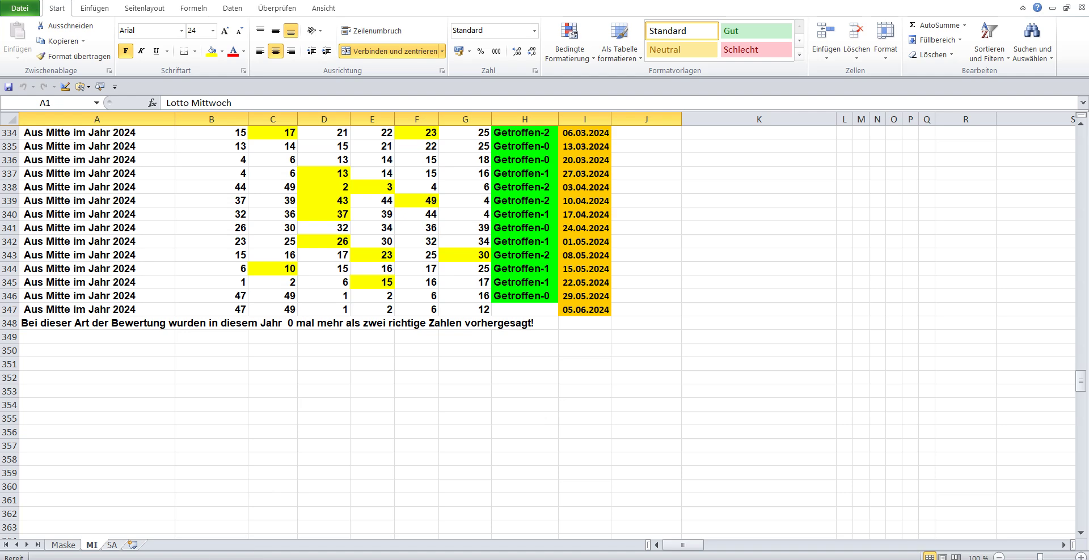
pyautogui.click(54, 545)
# Step: Enter the 05.06.2024 draw 10, 11, 16, 19, 26, 33 with Superzahl 5 via Eintragen
pyautogui.click(189, 144)
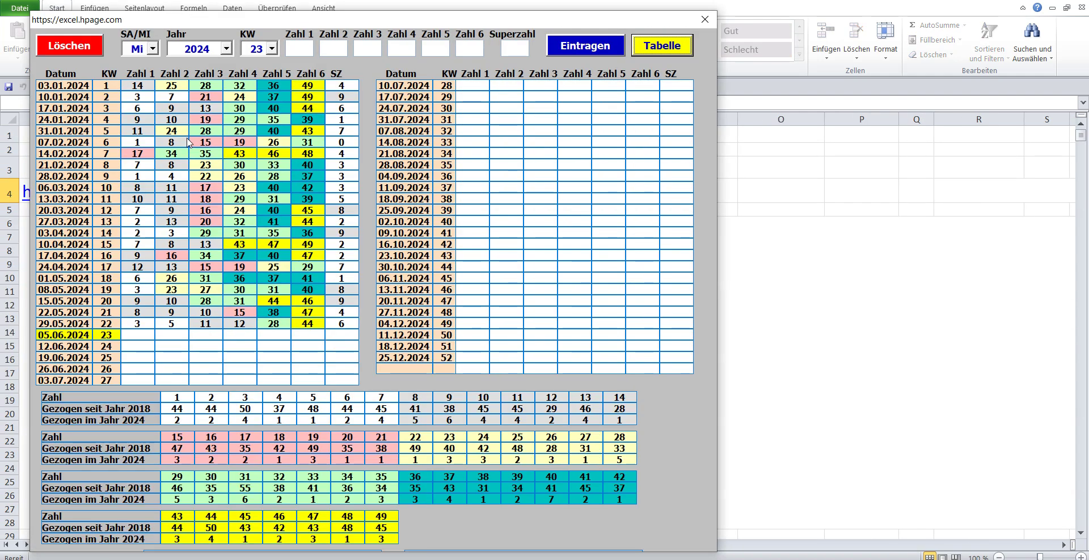
pyautogui.click(289, 51)
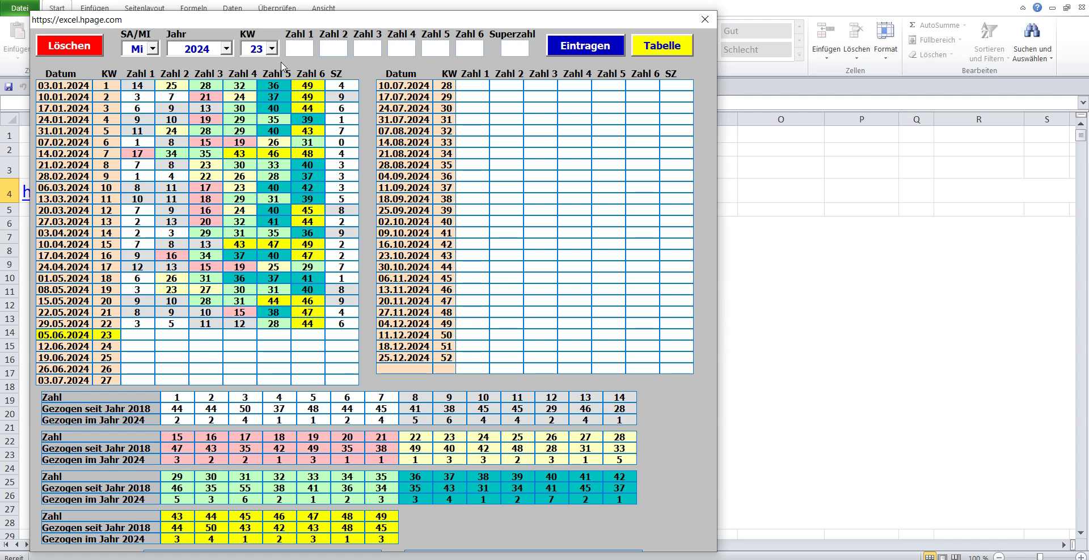
pyautogui.write('10')
pyautogui.write('1')
pyautogui.write('16')
pyautogui.write('19')
pyautogui.write('26')
pyautogui.write('33')
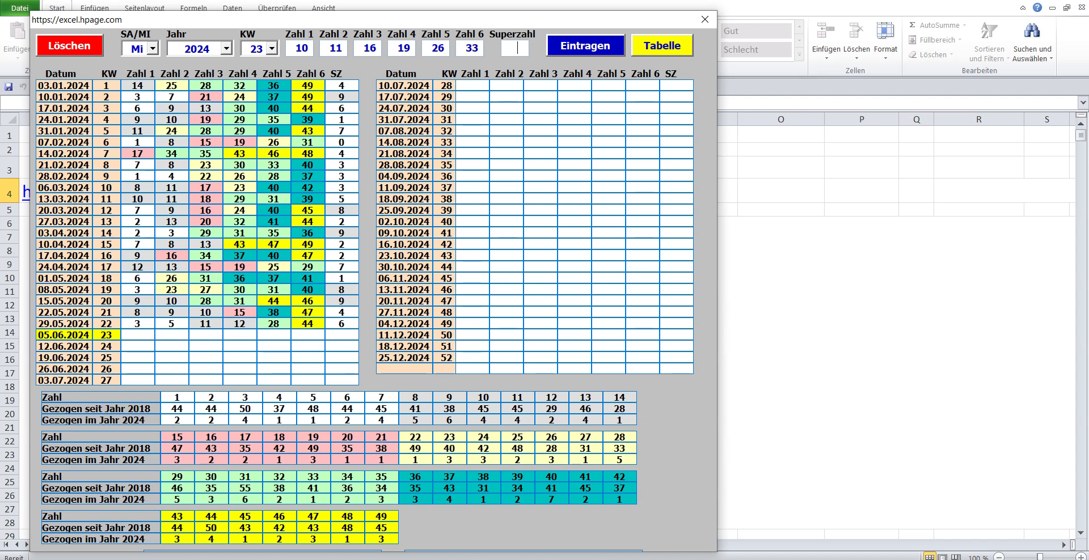
pyautogui.write('5')
pyautogui.press('Tab')
pyautogui.press('Tab')
pyautogui.press('Tab')
pyautogui.press('Tab')
pyautogui.press('Tab')
pyautogui.press('Tab')
pyautogui.press('Tab')
pyautogui.click(599, 44)
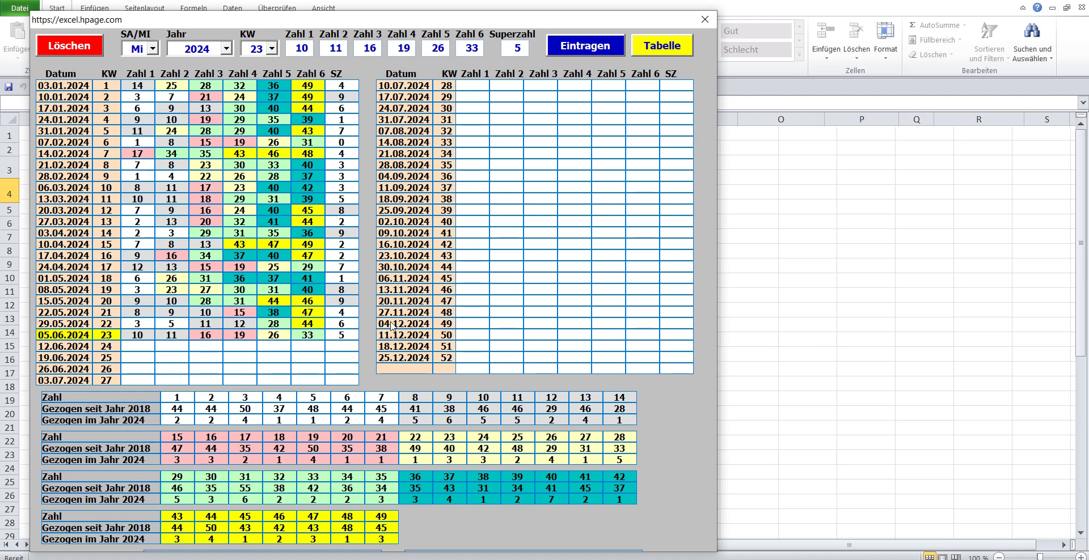
# Step: Return to the MI sheet and scroll to the week 23 row showing 10, 11, 16, 19, 26, 33, 5
pyautogui.click(667, 45)
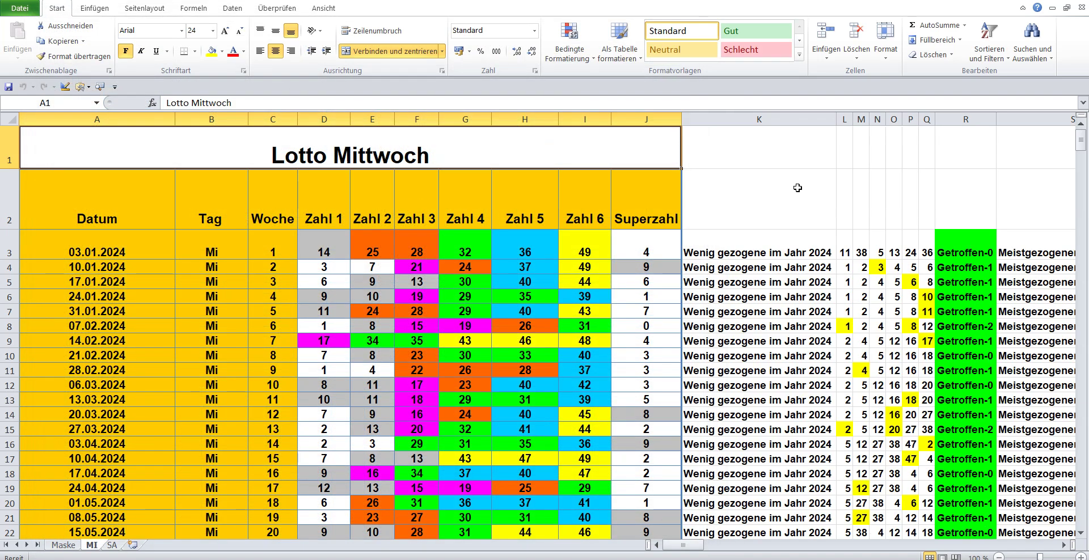
pyautogui.scroll(-3, 797, 188)
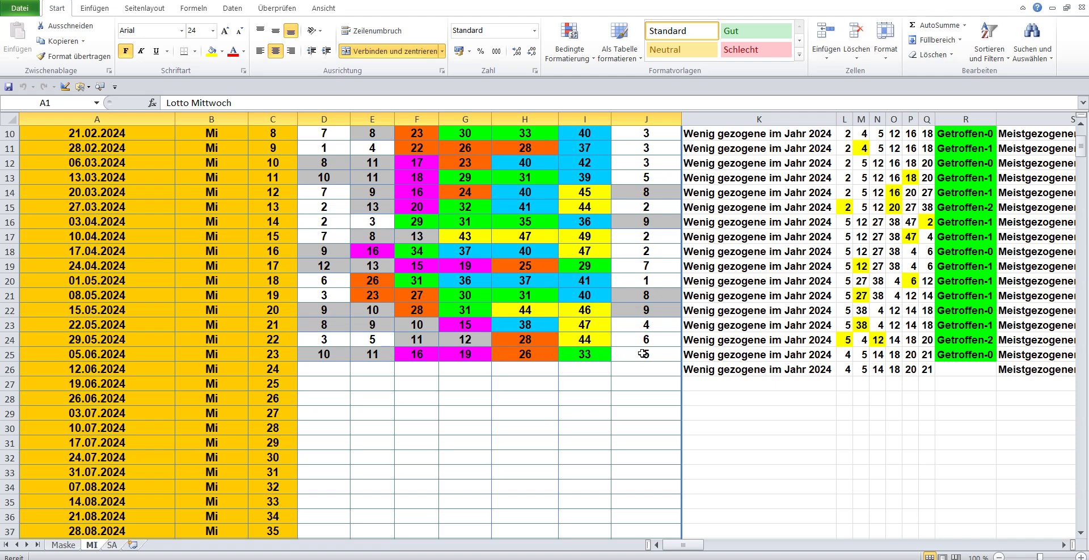
pyautogui.scroll(-2, 749, 360)
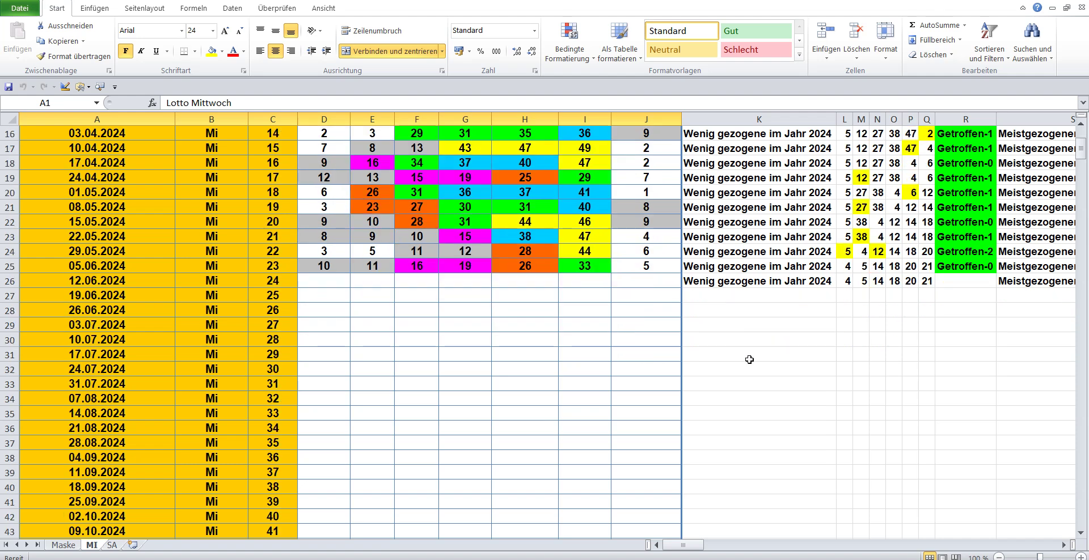
pyautogui.scroll(-3, 749, 361)
pyautogui.scroll(-2, 749, 360)
pyautogui.scroll(-2, 750, 360)
pyautogui.scroll(-4, 750, 359)
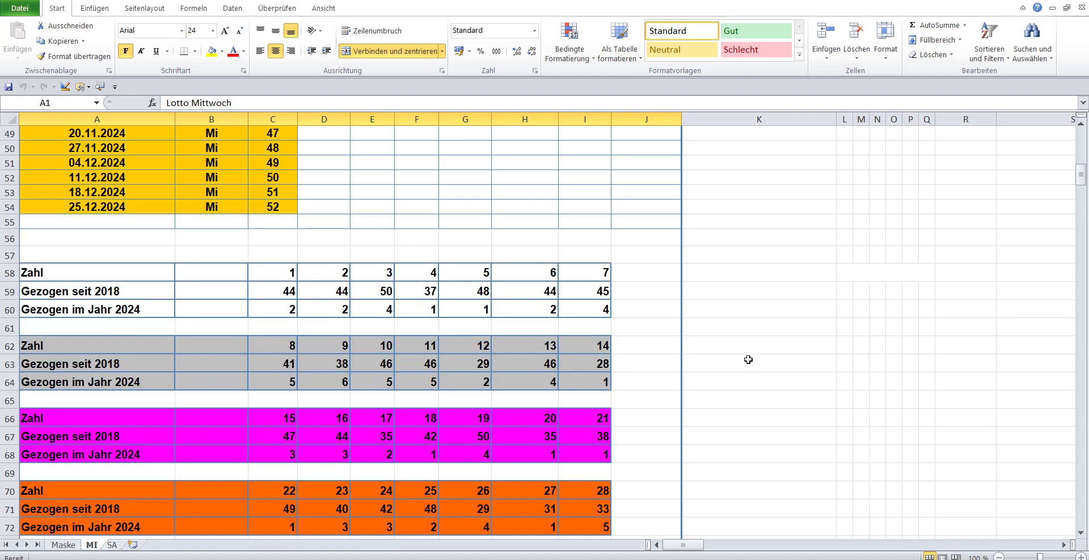
pyautogui.scroll(-1, 749, 360)
pyautogui.scroll(-1, 748, 360)
pyautogui.scroll(-3, 748, 360)
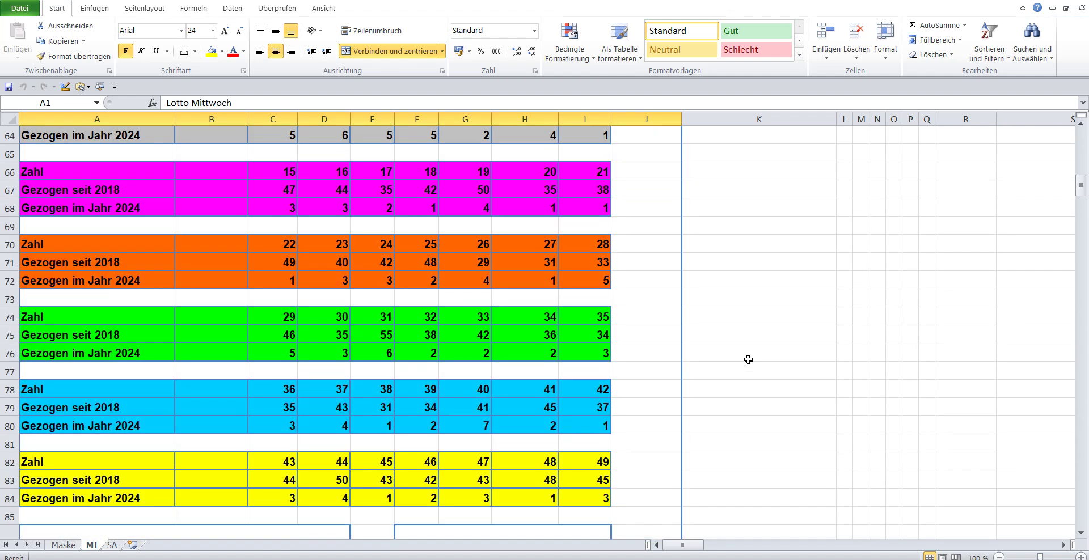
pyautogui.scroll(-4, 748, 359)
pyautogui.scroll(-4, 749, 359)
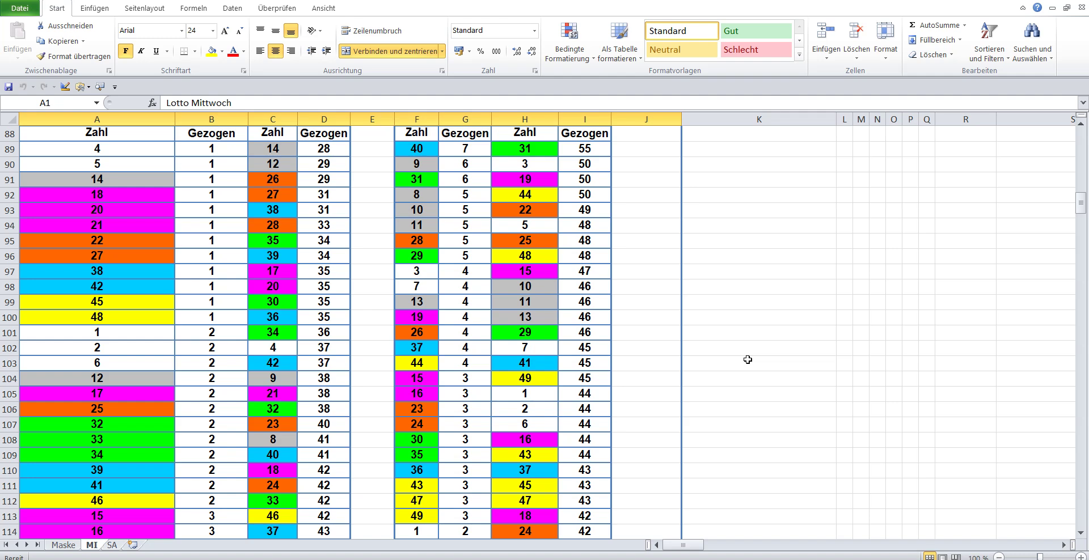
pyautogui.scroll(-4, 748, 359)
pyautogui.scroll(-3, 747, 359)
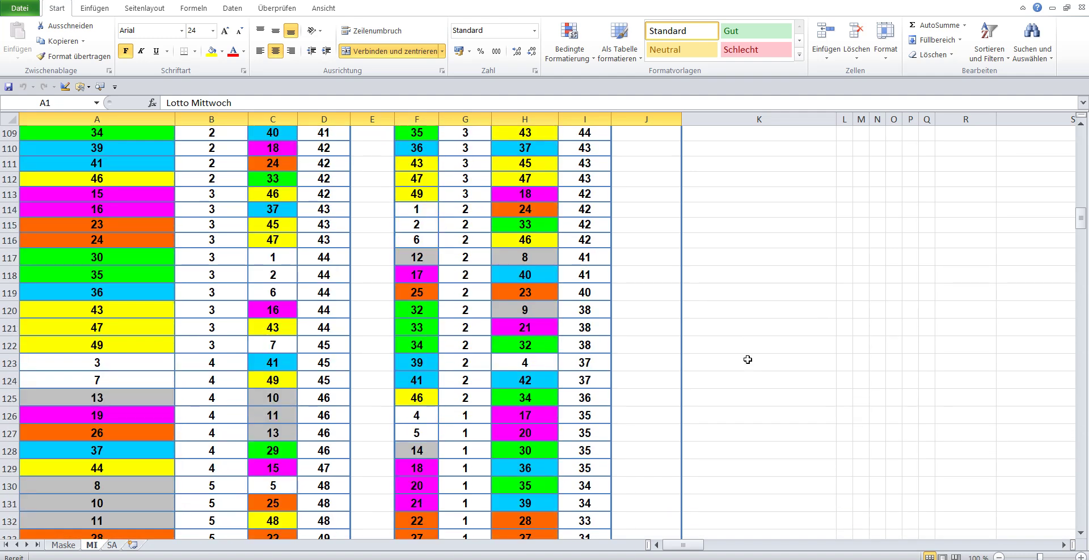
pyautogui.scroll(-1, 748, 360)
pyautogui.scroll(-4, 747, 359)
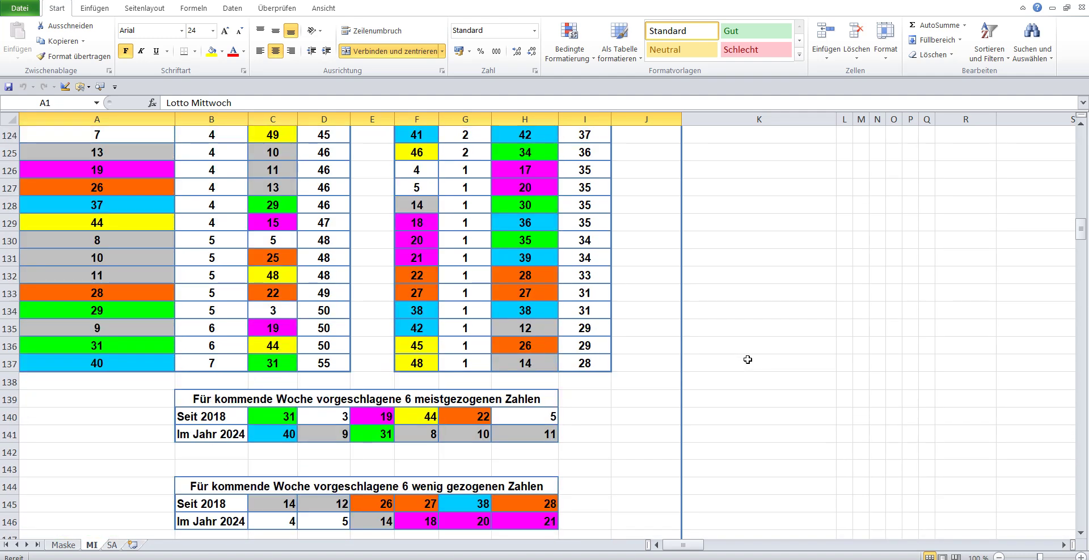
pyautogui.scroll(-1, 748, 359)
pyautogui.scroll(-3, 748, 360)
pyautogui.scroll(-3, 748, 359)
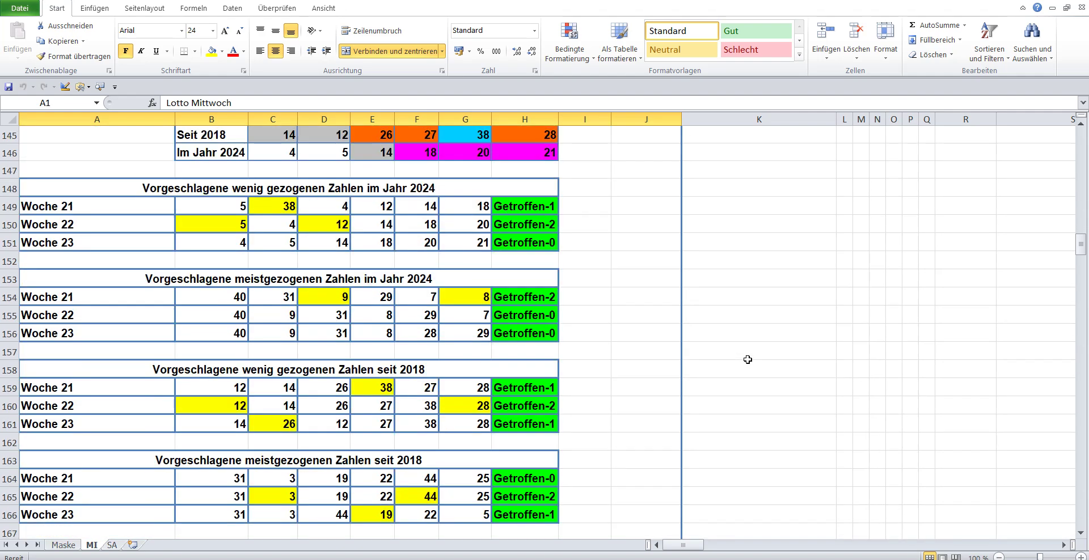
pyautogui.scroll(-1, 747, 359)
pyautogui.scroll(-1, 747, 359)
pyautogui.scroll(-3, 748, 360)
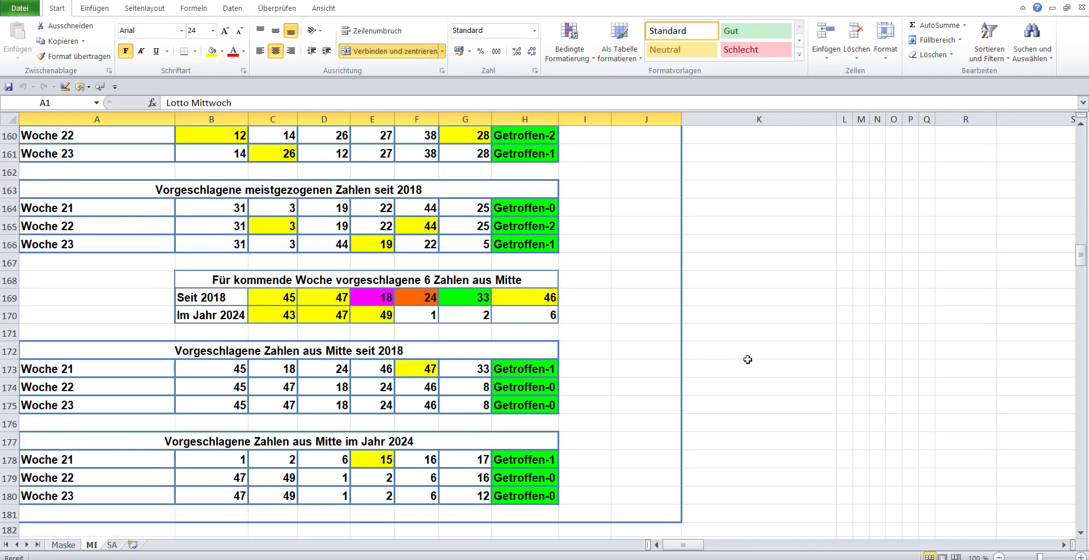
pyautogui.scroll(-3, 748, 360)
pyautogui.scroll(-1, 748, 359)
pyautogui.scroll(-4, 748, 359)
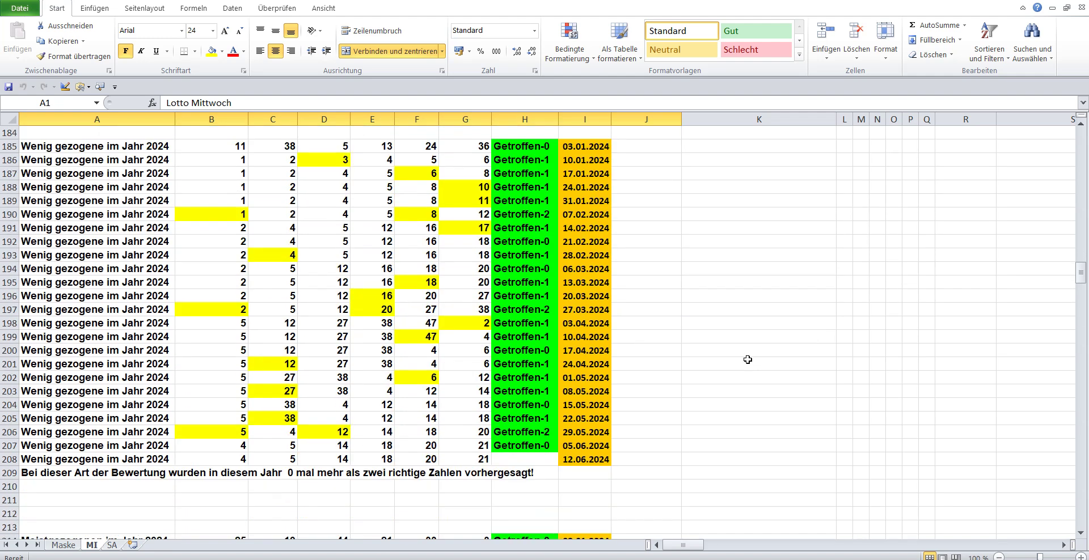
pyautogui.scroll(-5, 747, 360)
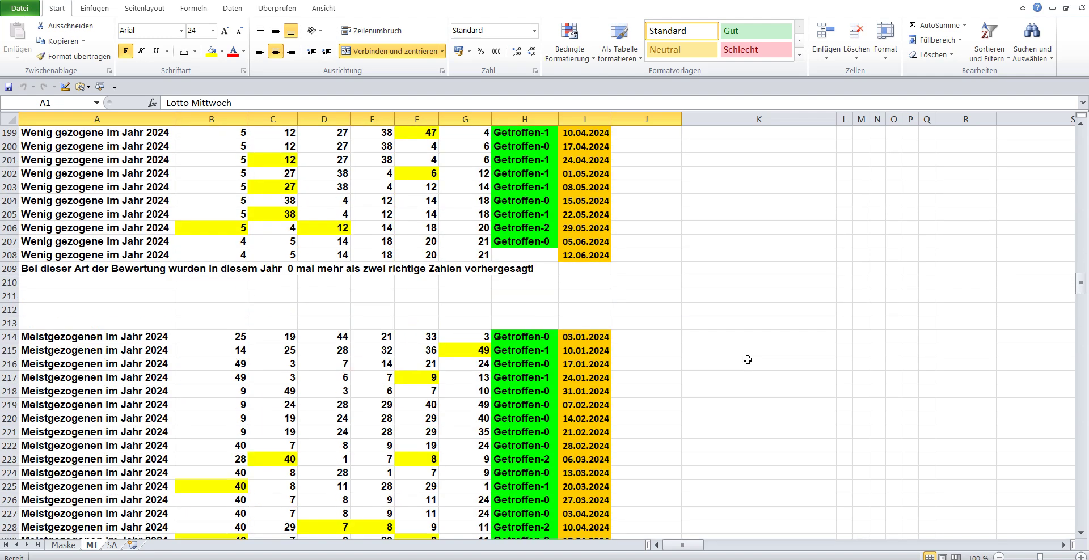
pyautogui.scroll(-4, 747, 360)
pyautogui.scroll(-1, 747, 360)
pyautogui.scroll(-4, 744, 358)
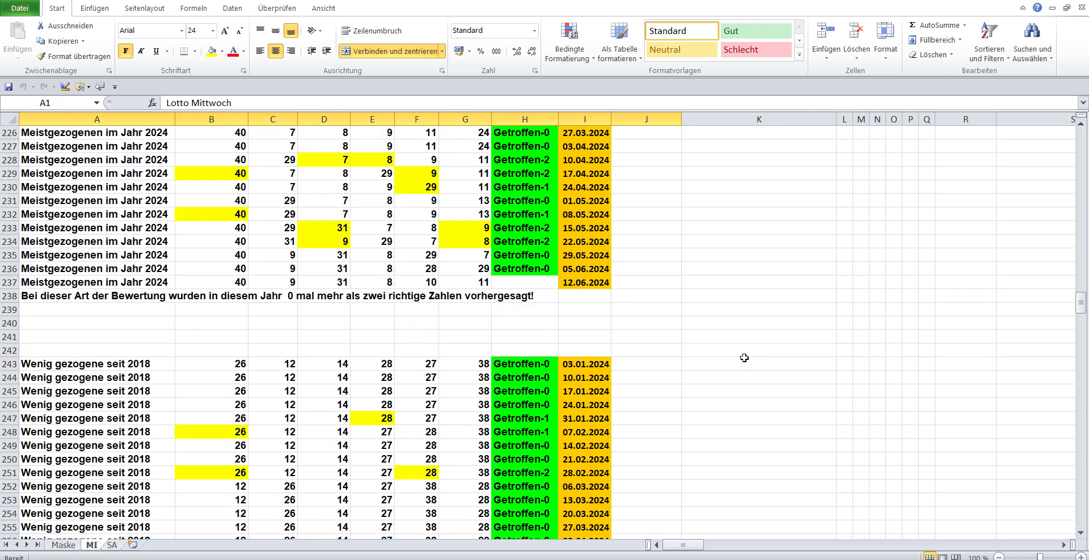
pyautogui.scroll(-3, 744, 357)
pyautogui.scroll(-1, 744, 358)
pyautogui.scroll(-2, 744, 358)
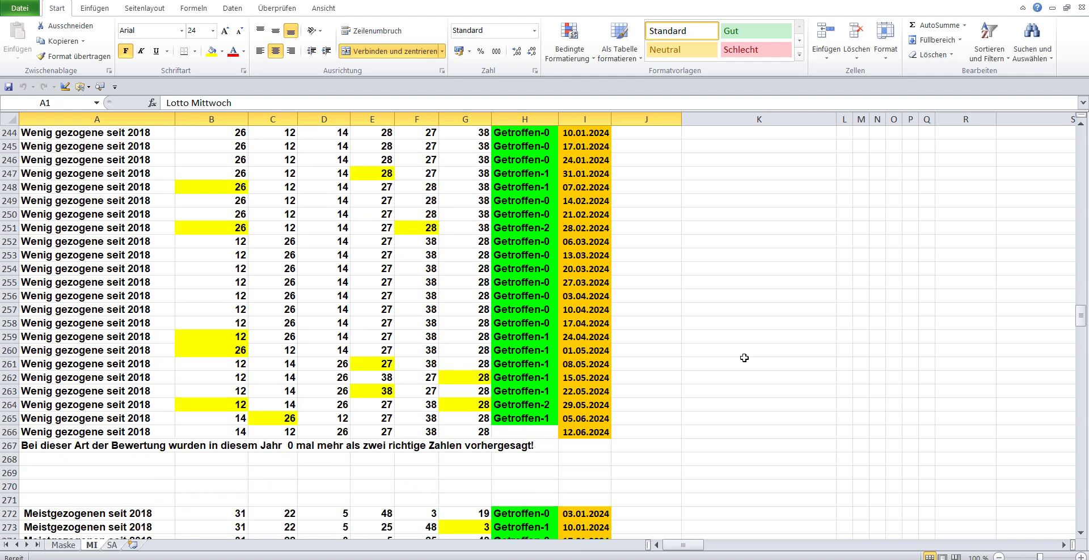
pyautogui.scroll(-4, 744, 358)
pyautogui.scroll(-2, 744, 358)
pyautogui.scroll(-5, 739, 349)
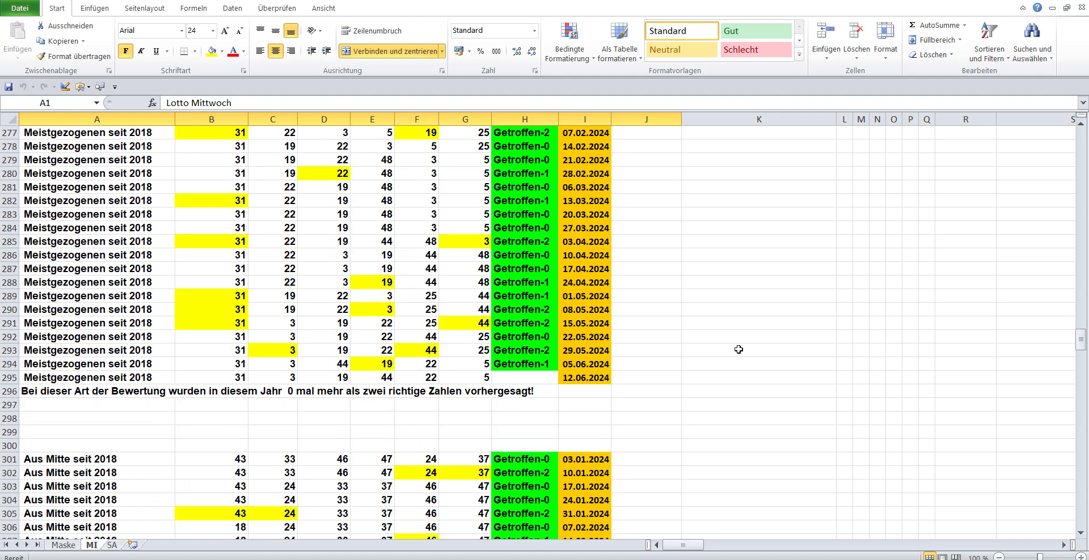
pyautogui.scroll(-5, 738, 349)
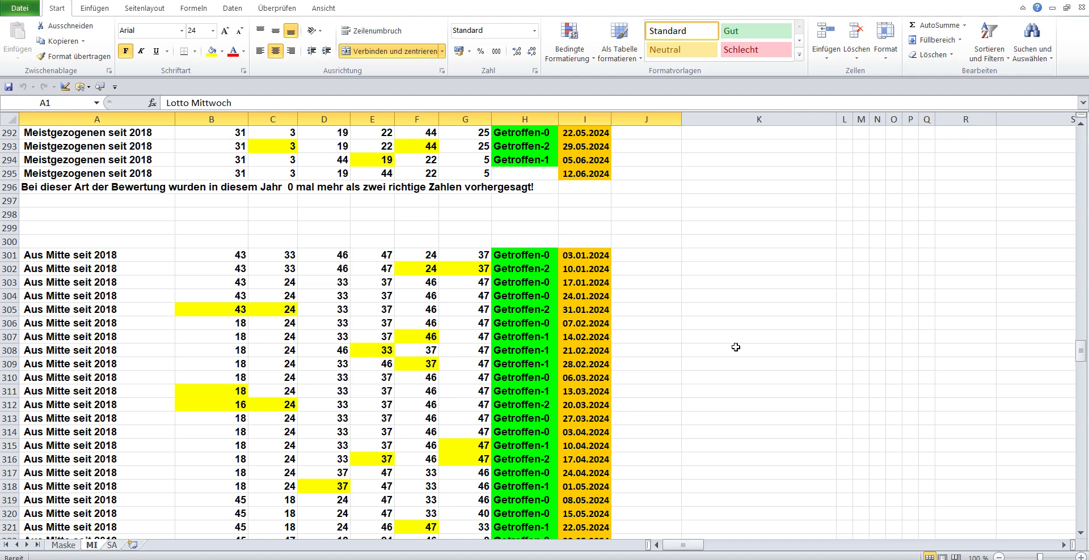
pyautogui.scroll(-5, 732, 343)
pyautogui.scroll(-1, 731, 341)
pyautogui.scroll(-5, 731, 341)
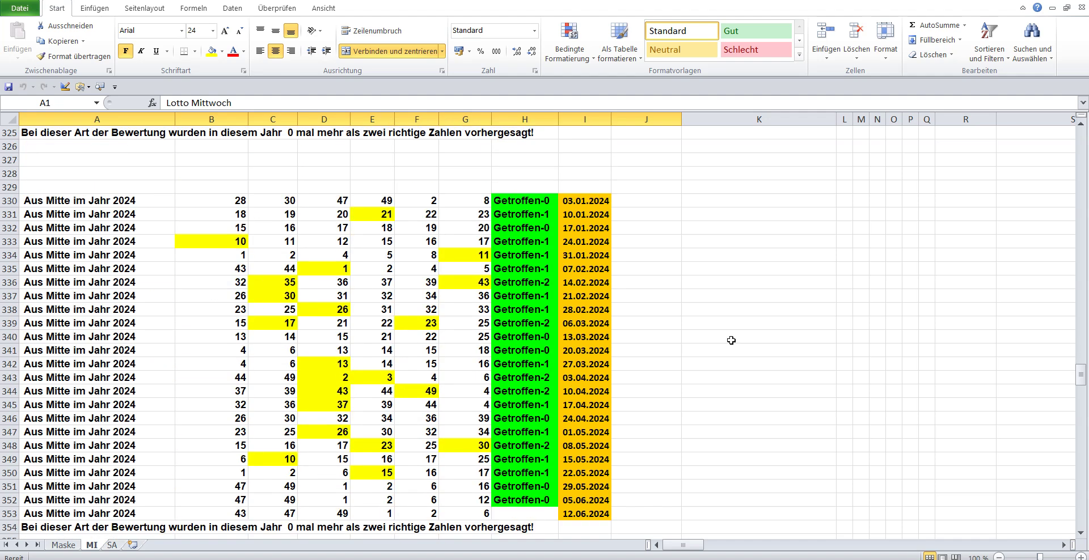
pyautogui.scroll(-4, 731, 341)
pyautogui.scroll(-1, 731, 340)
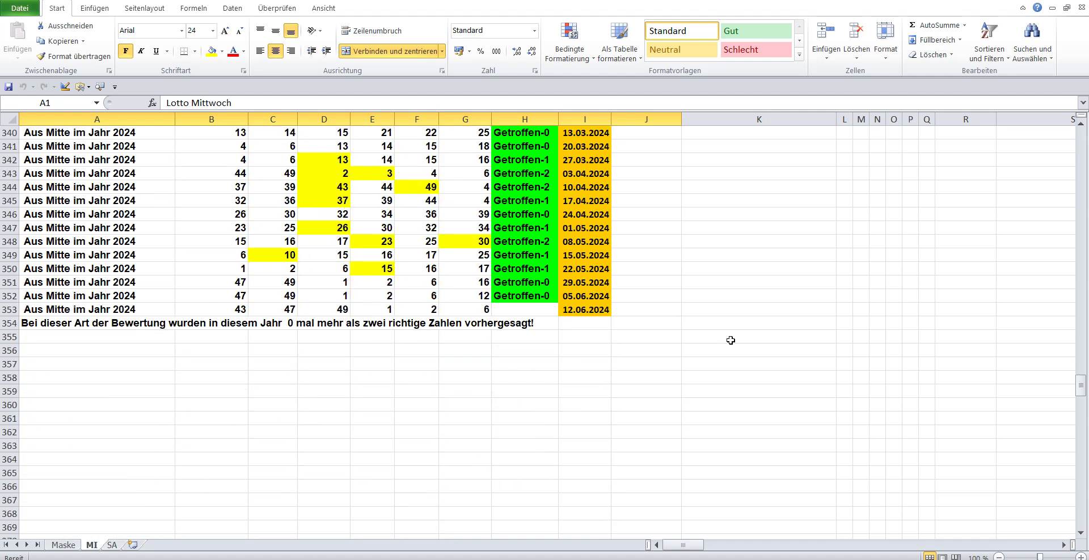
pyautogui.scroll(3, 731, 340)
pyautogui.scroll(3, 730, 340)
pyautogui.scroll(3, 731, 340)
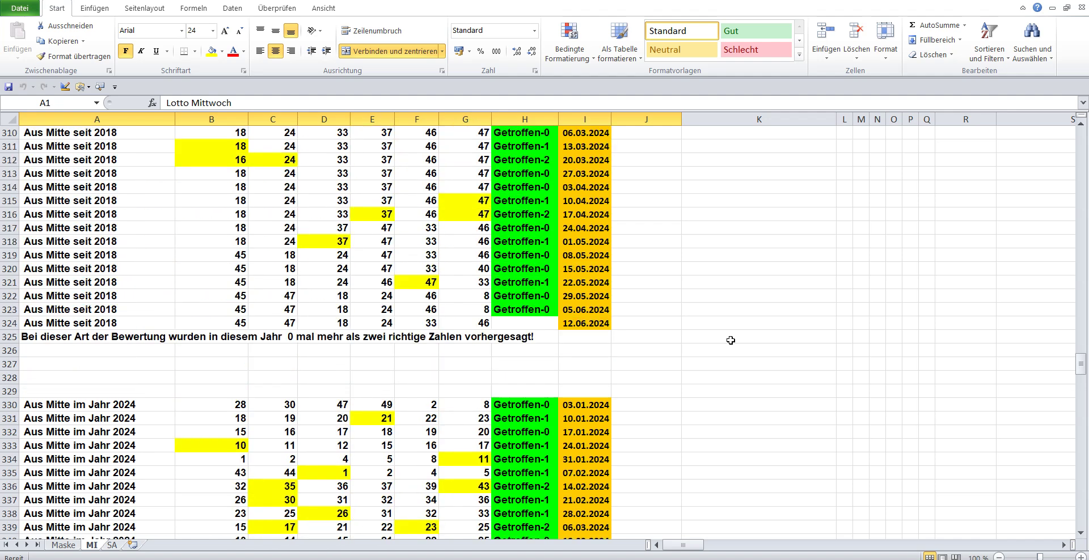
pyautogui.scroll(2, 730, 341)
pyautogui.scroll(5, 731, 340)
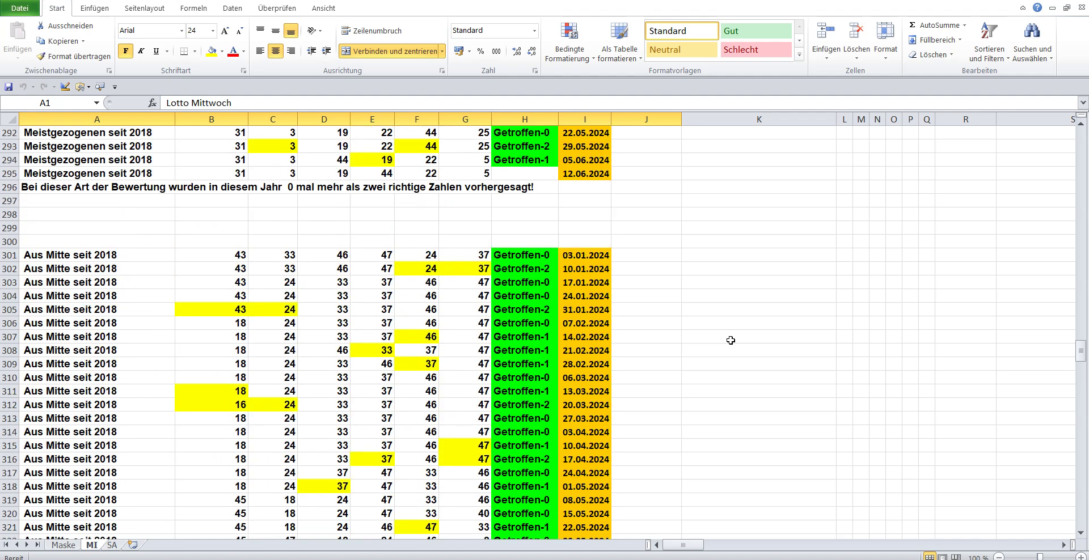
pyautogui.scroll(1, 730, 340)
pyautogui.scroll(4, 731, 340)
pyautogui.scroll(5, 731, 340)
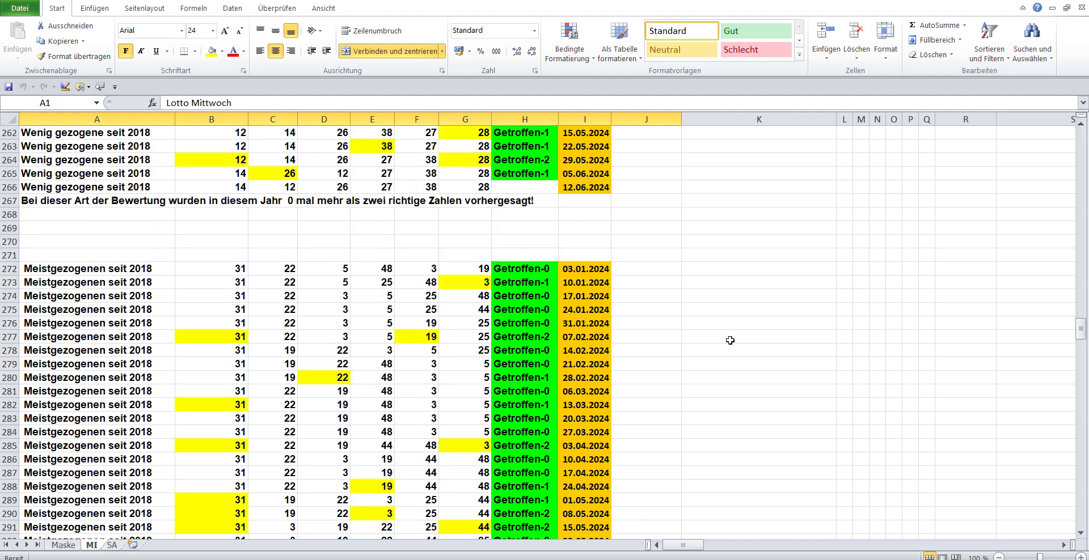
pyautogui.scroll(1, 731, 340)
pyautogui.scroll(1, 730, 340)
pyautogui.scroll(5, 730, 340)
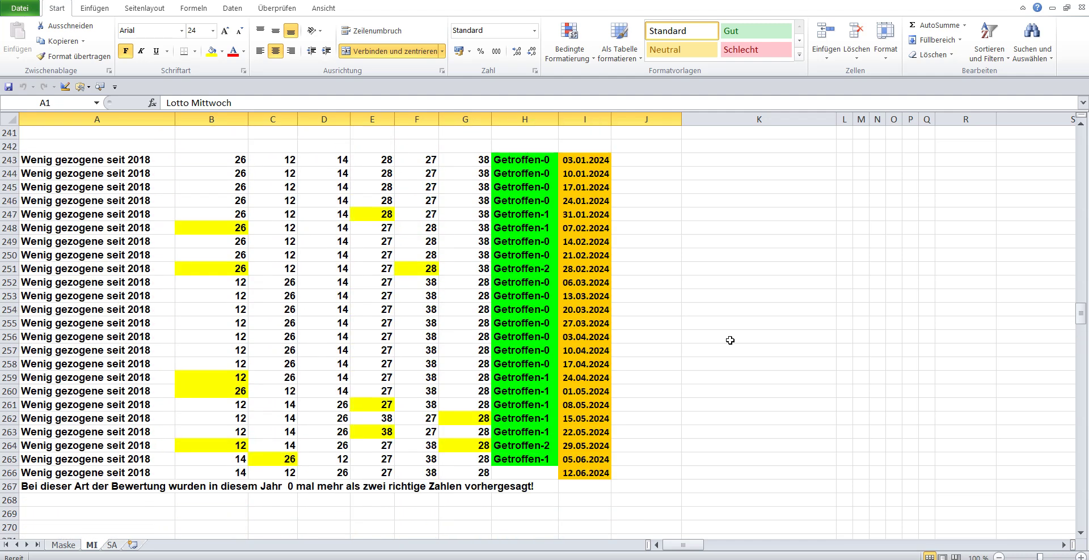
pyautogui.scroll(5, 730, 340)
pyautogui.scroll(6, 730, 340)
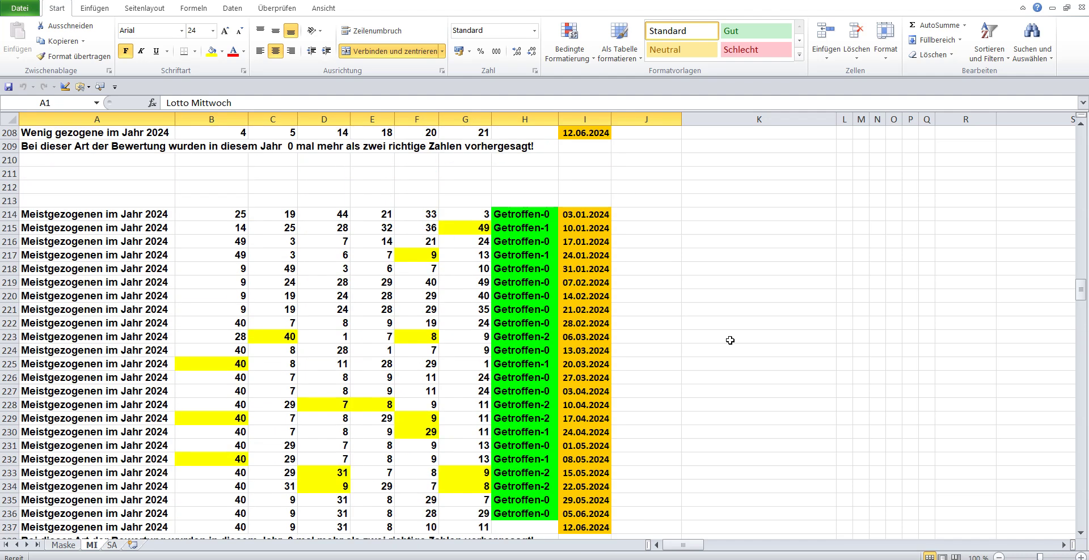
pyautogui.scroll(3, 730, 340)
pyautogui.scroll(2, 730, 340)
pyautogui.scroll(6, 730, 341)
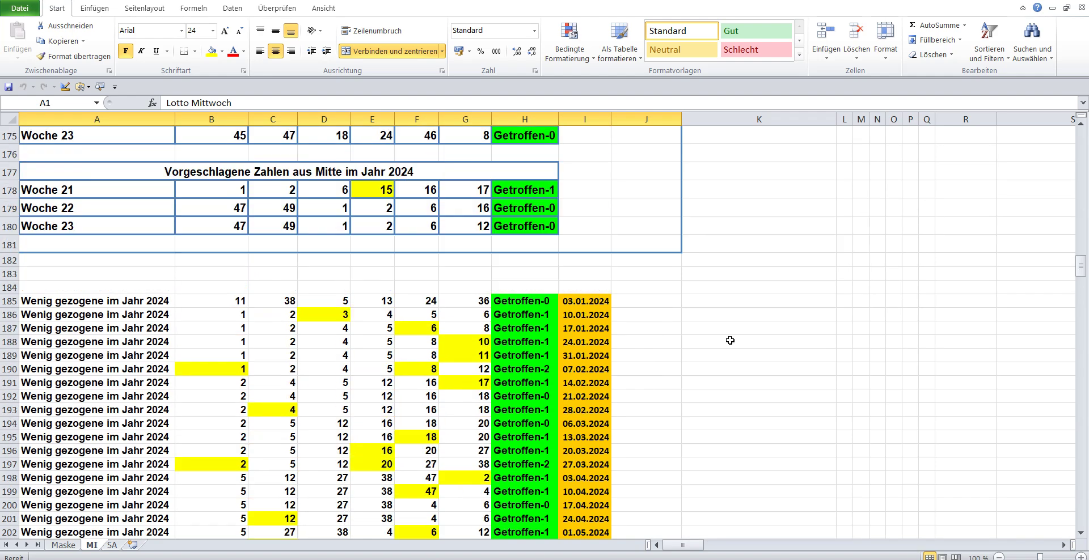
pyautogui.scroll(5, 730, 340)
pyautogui.scroll(5, 730, 340)
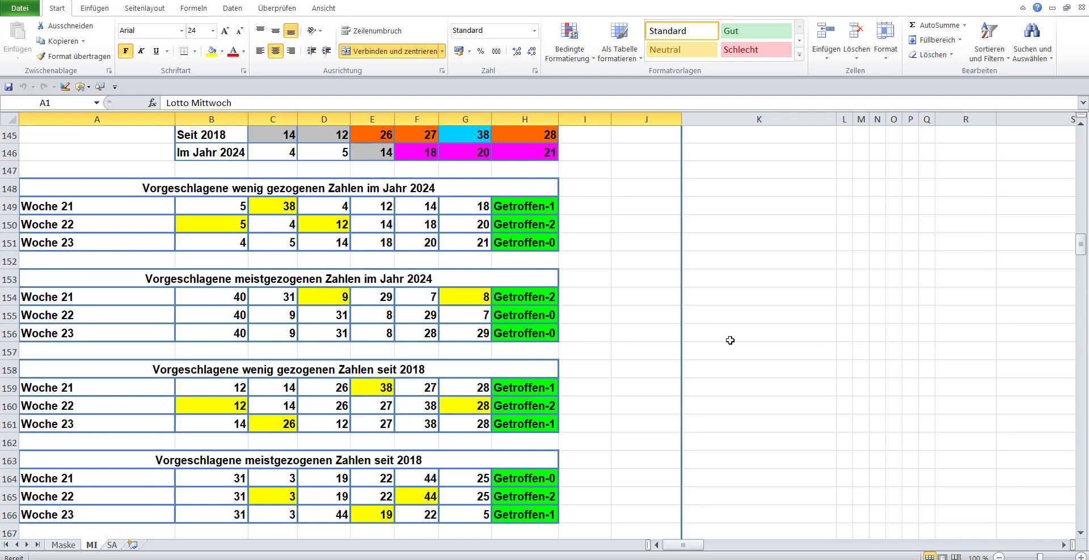
pyautogui.scroll(1, 730, 340)
pyautogui.scroll(4, 730, 341)
pyautogui.scroll(2, 730, 340)
pyautogui.scroll(4, 730, 340)
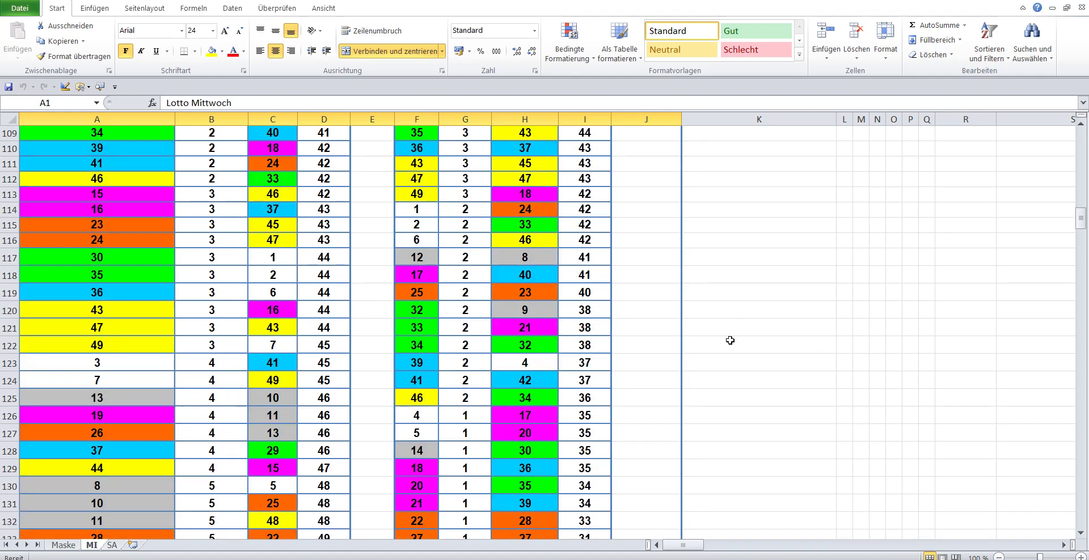
pyautogui.scroll(2, 730, 341)
pyautogui.scroll(5, 730, 340)
pyautogui.scroll(7, 729, 339)
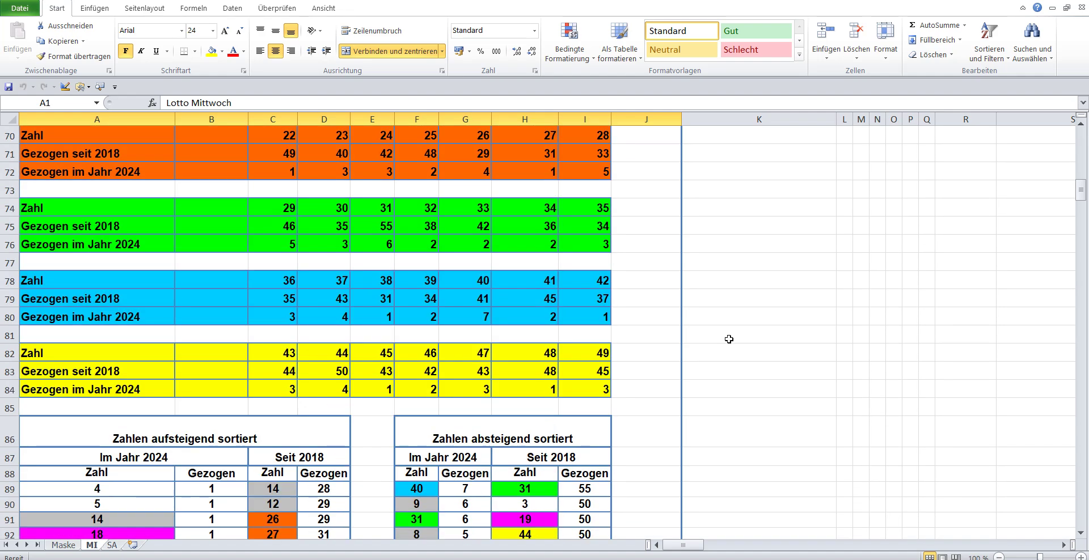
pyautogui.scroll(5, 728, 339)
pyautogui.scroll(3, 728, 339)
pyautogui.scroll(4, 729, 339)
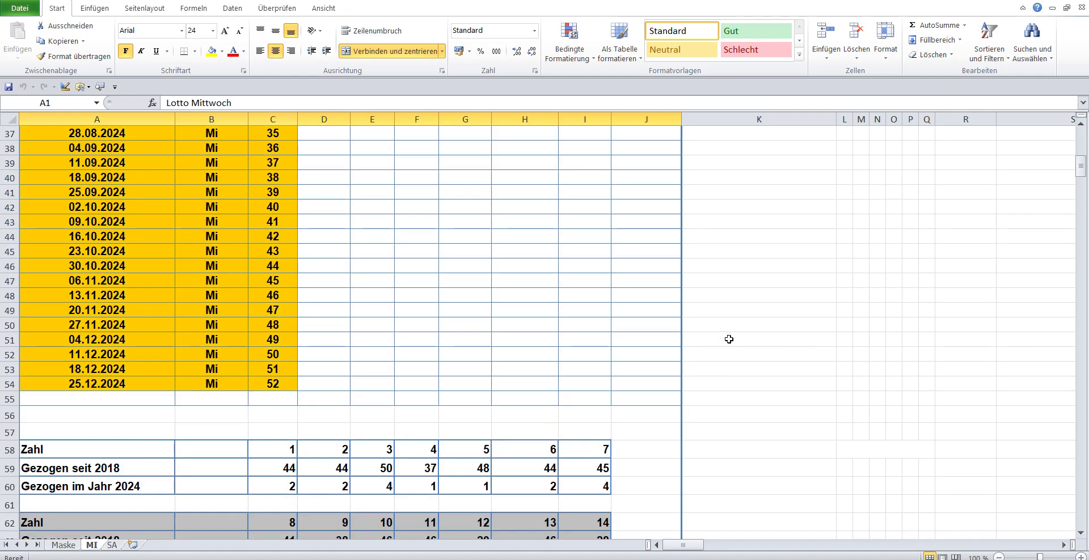
pyautogui.scroll(5, 729, 339)
pyautogui.scroll(3, 729, 339)
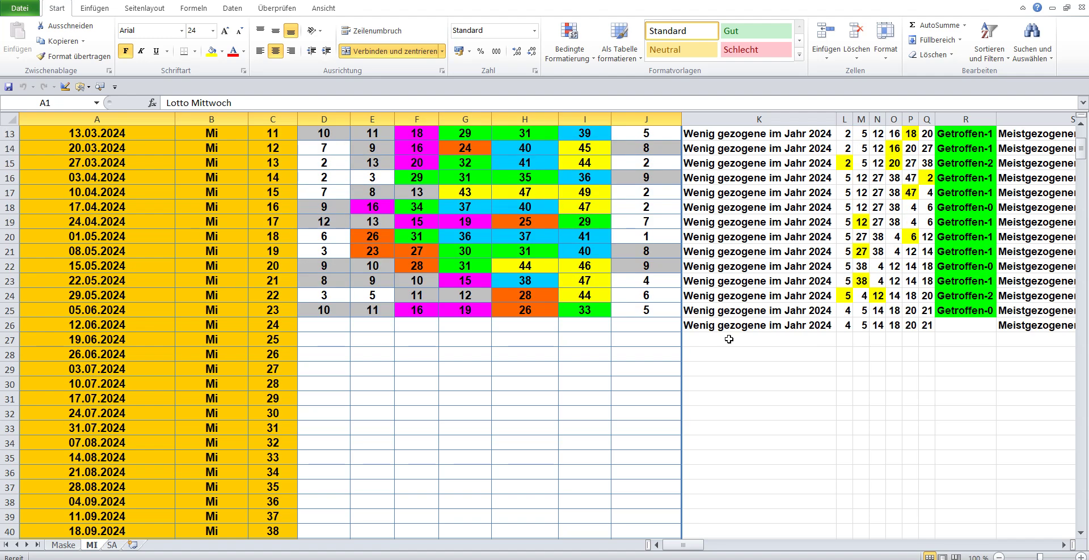